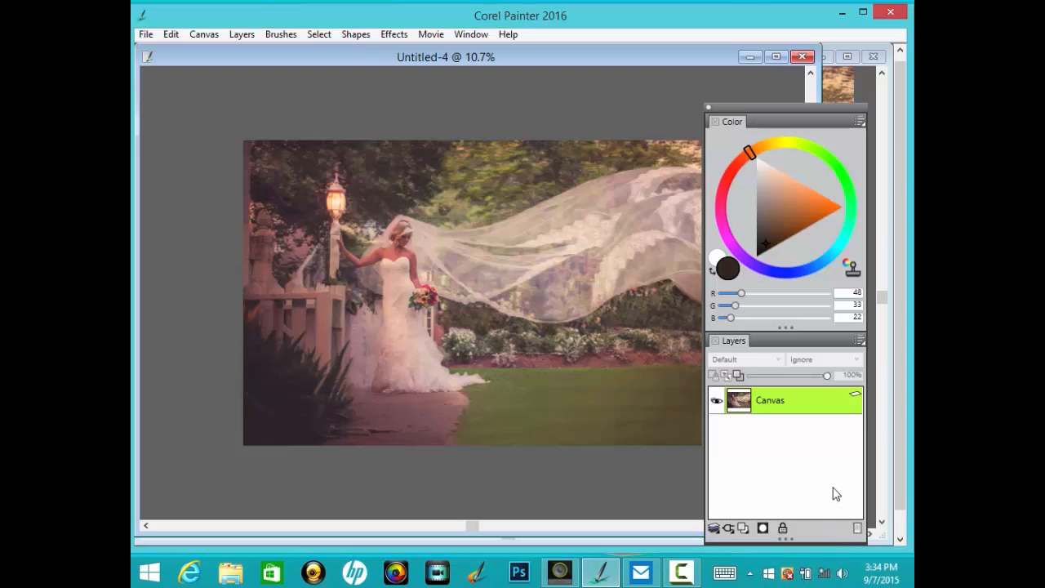
Step: Pick a dark brown (R 54, G 41, B 32) and fill a new layer with it at 100% opacity
left_click(766, 242)
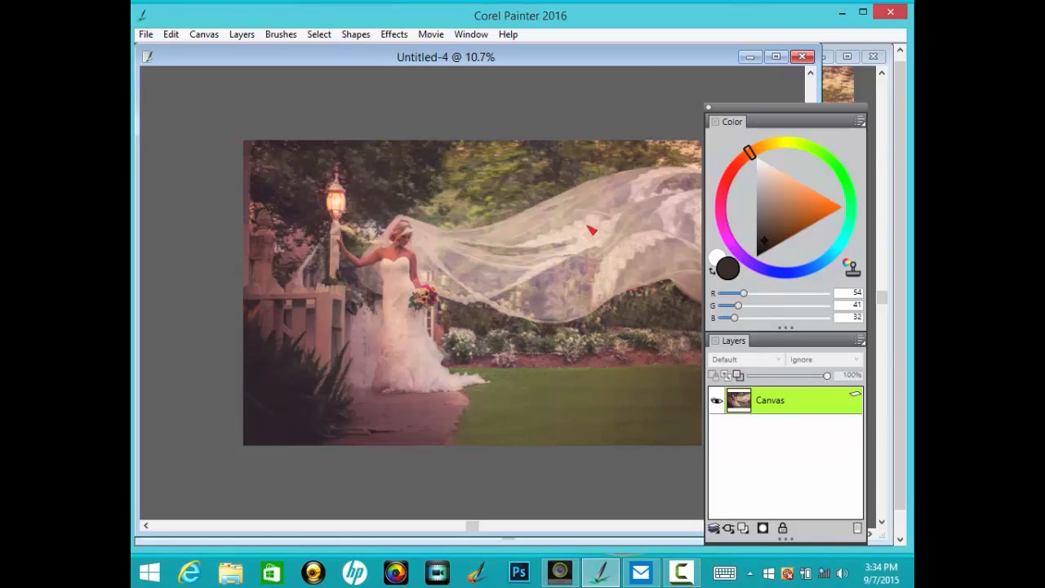
left_click(239, 37)
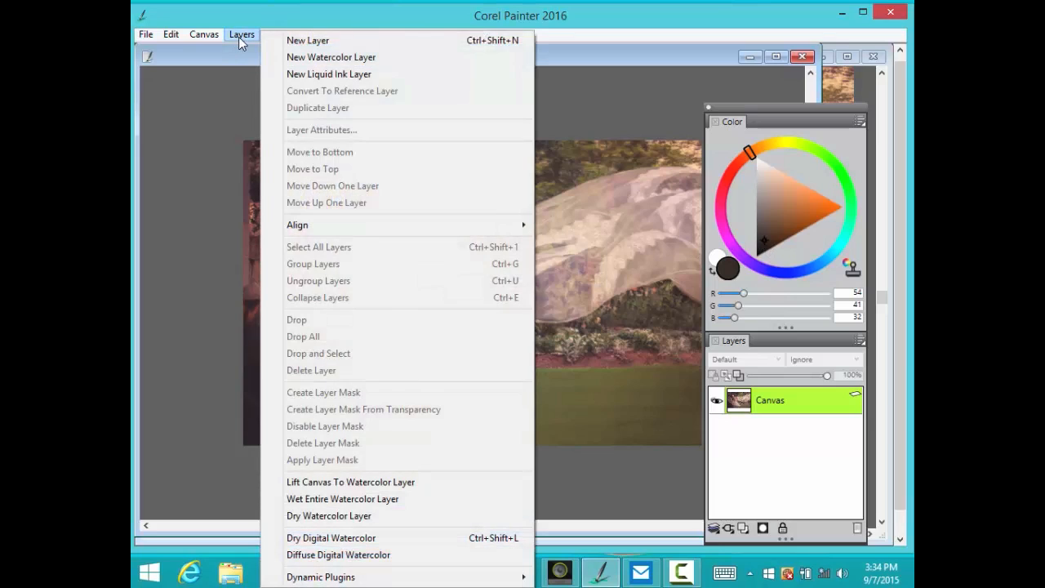
left_click(327, 40)
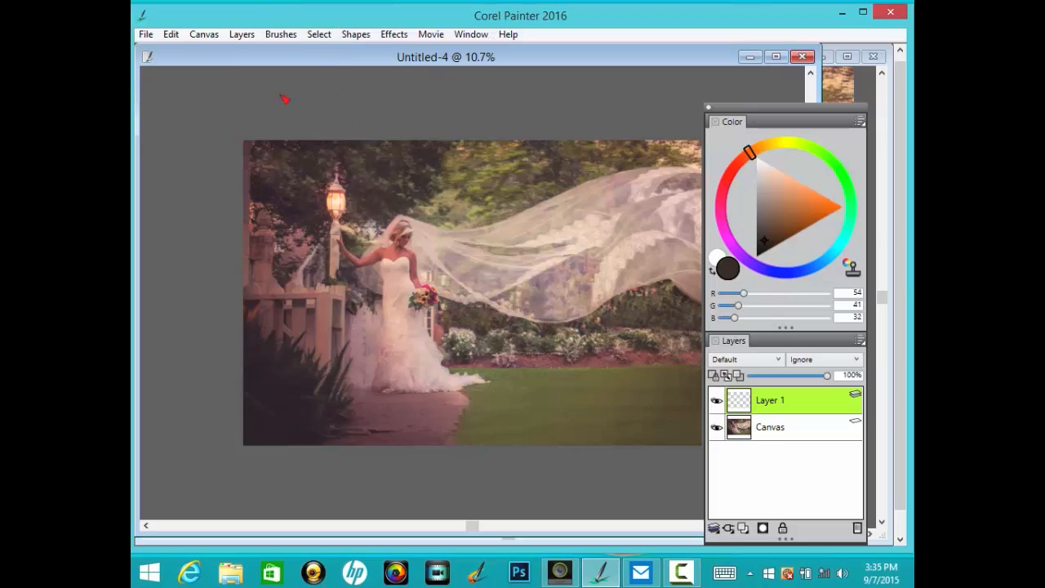
left_click(171, 37)
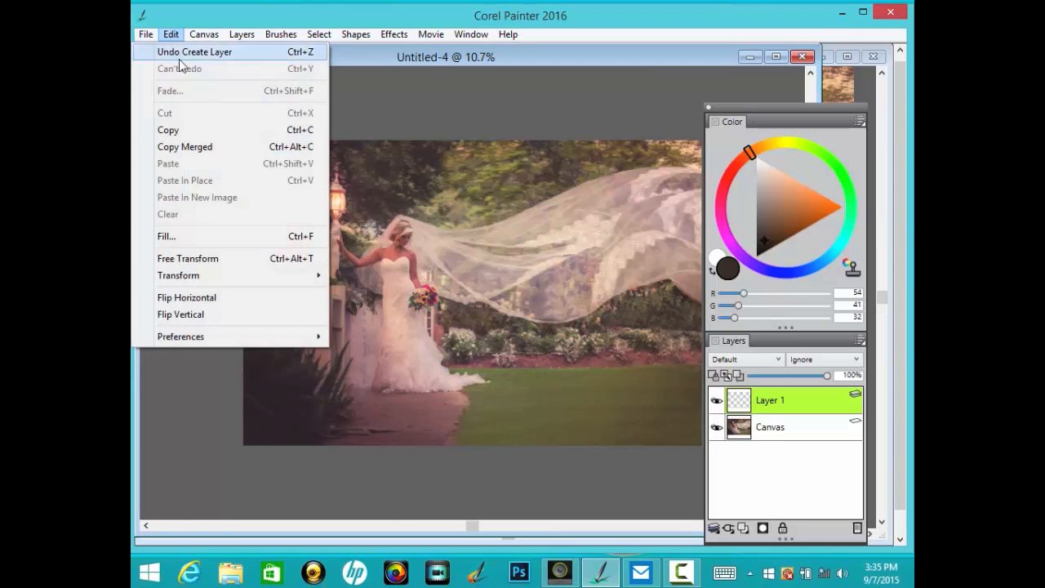
left_click(304, 236)
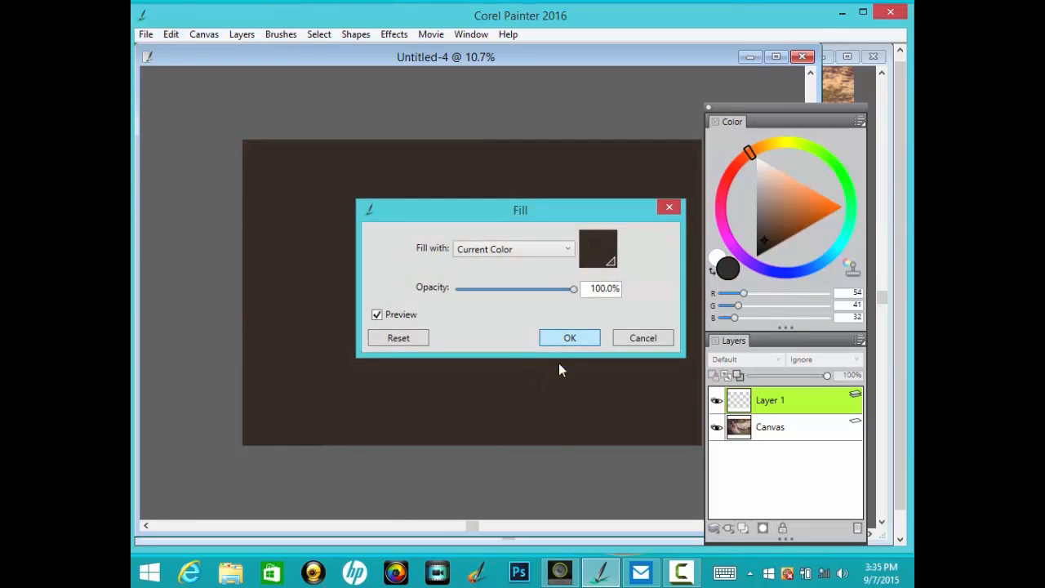
left_click(568, 337)
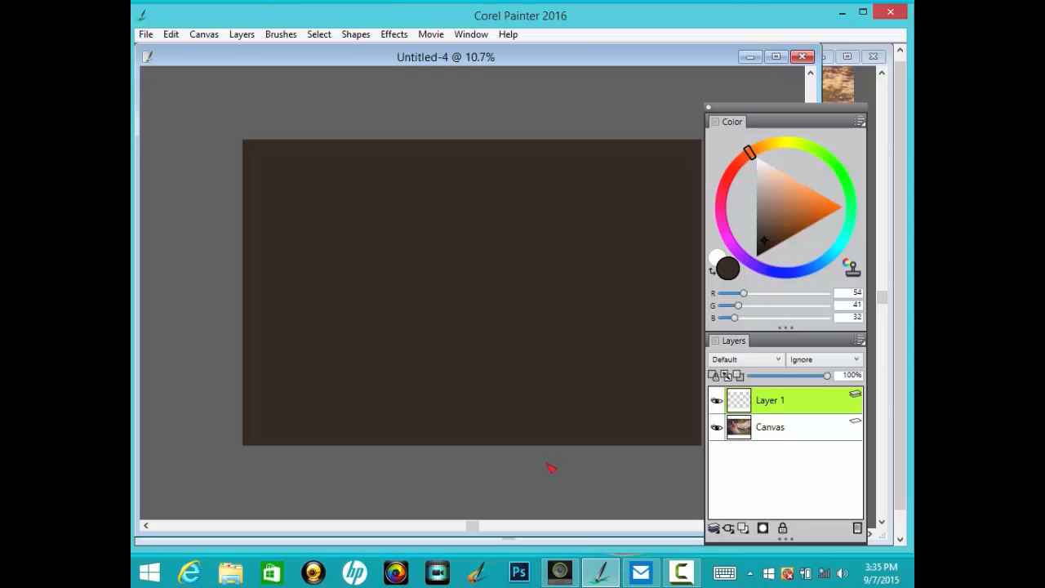
Step: Set the brown layer's composite method to Colorize at 60% opacity and drop it onto the canvas
left_click(725, 360)
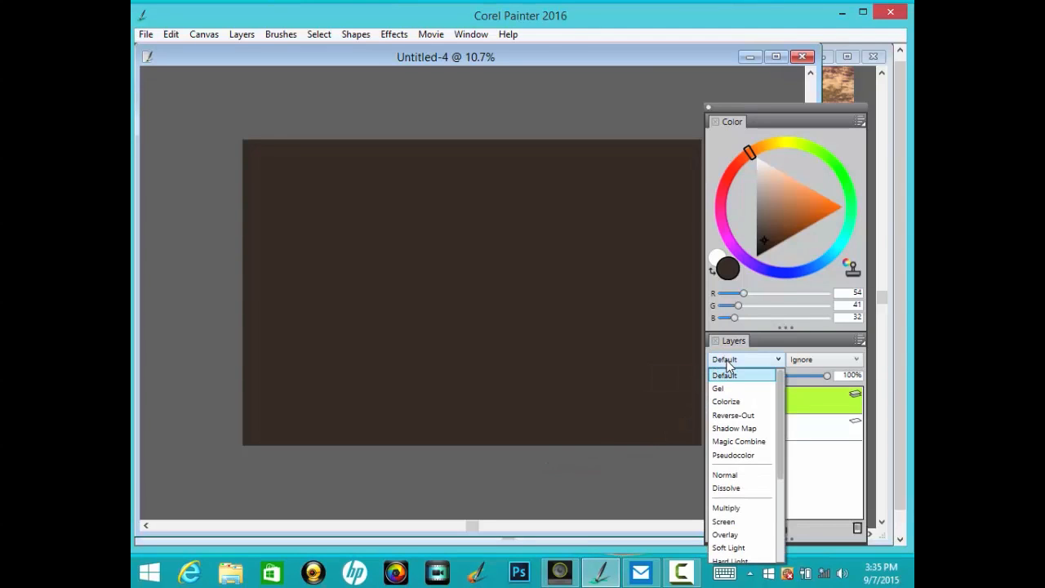
left_click(733, 402)
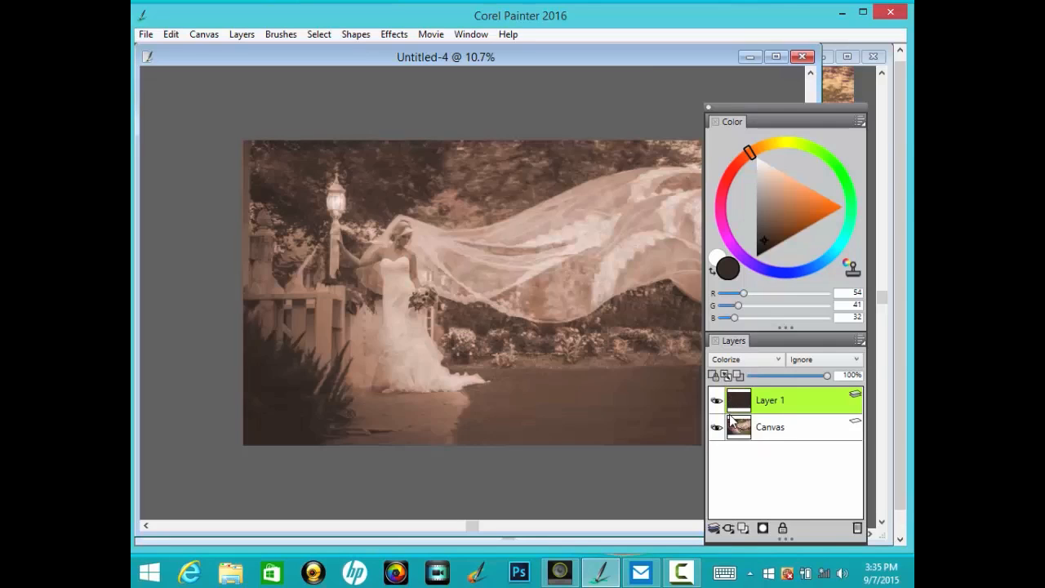
left_click_drag(825, 373, 803, 375)
left_click_drag(796, 376, 796, 376)
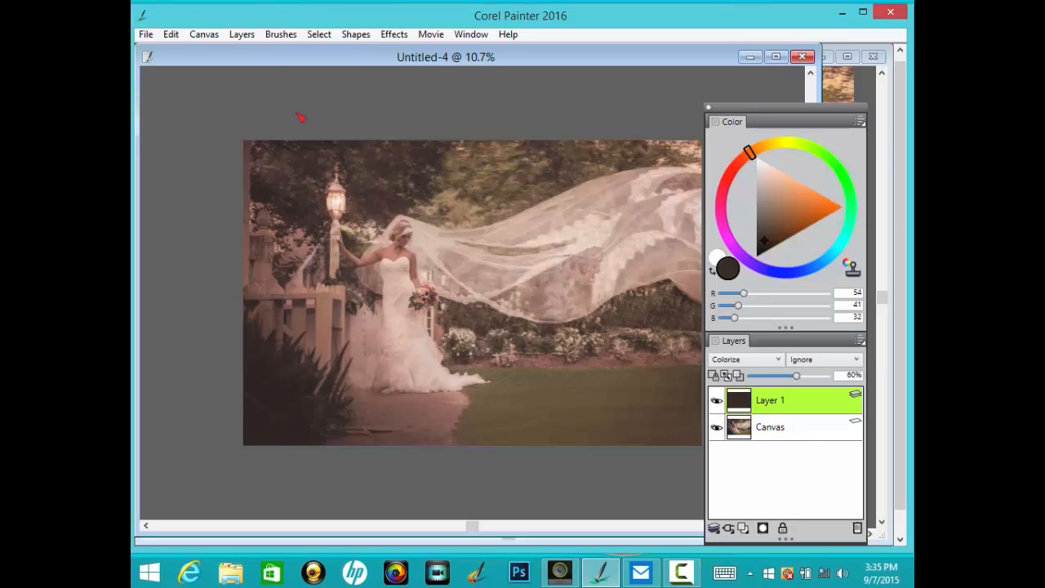
left_click(241, 35)
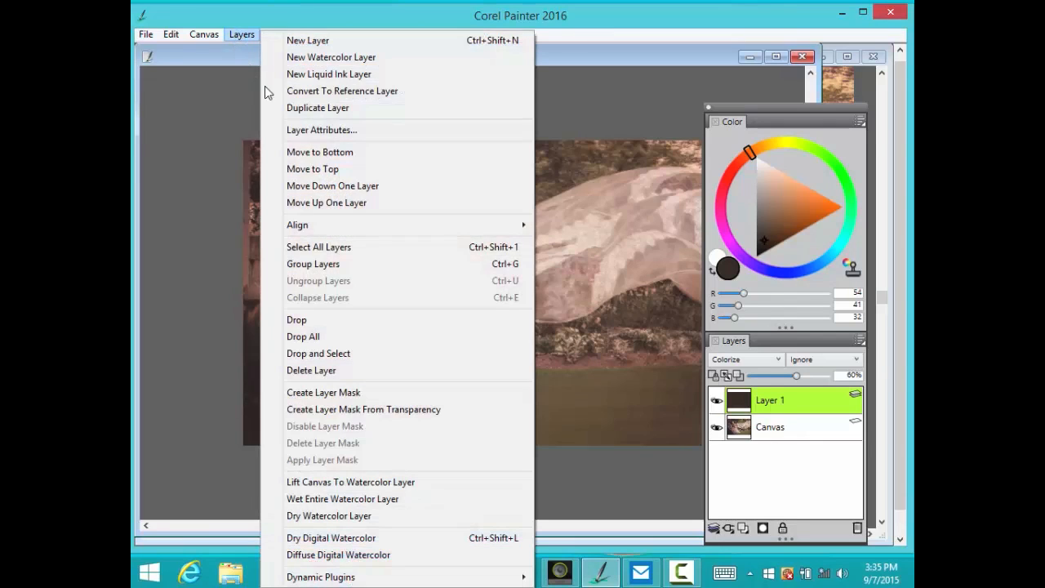
left_click(331, 319)
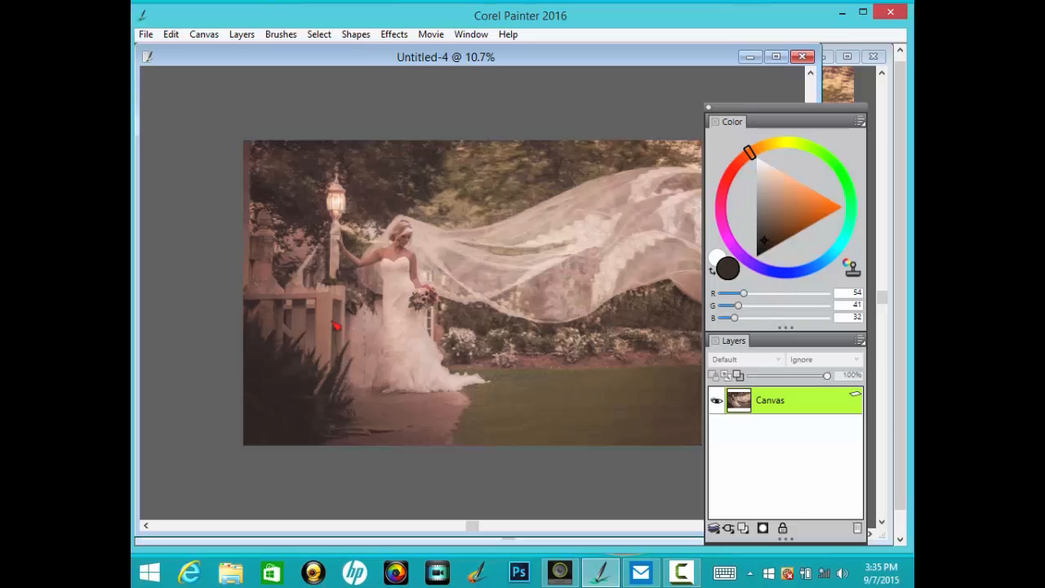
Step: Save the image as bridesource in Painter RIFF format
left_click(146, 35)
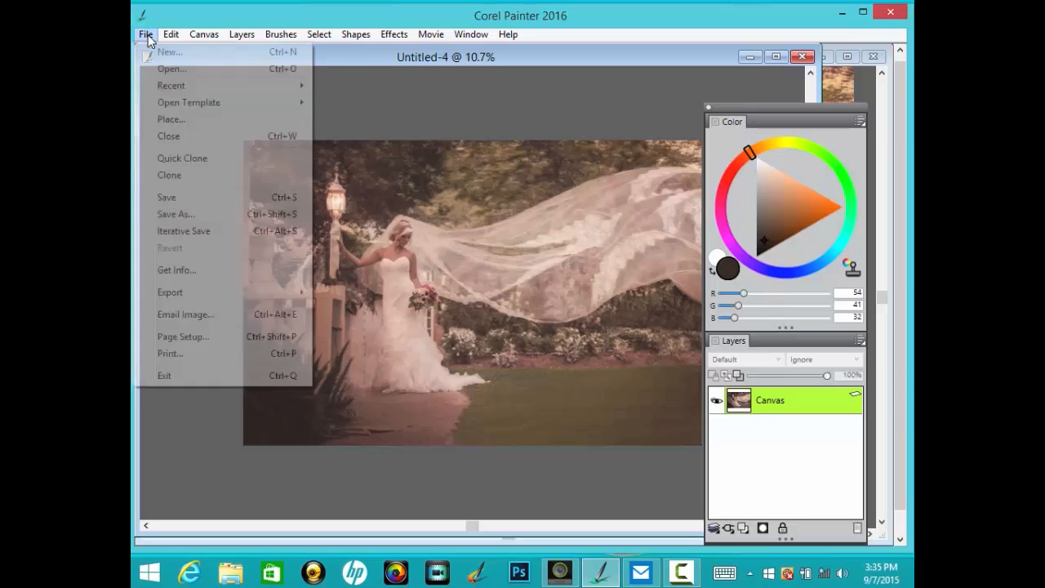
left_click(250, 214)
type("bridesource")
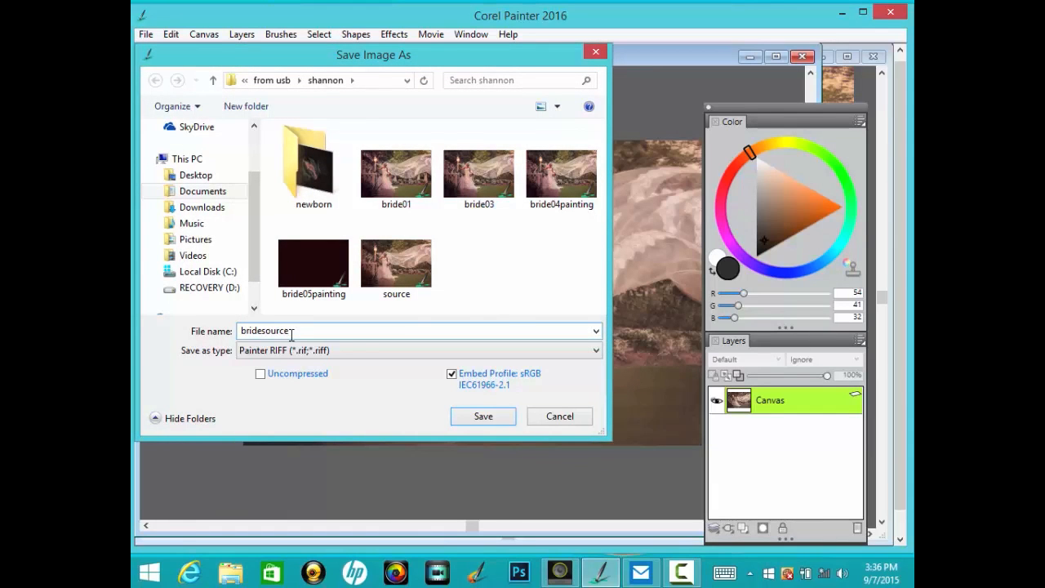
left_click(484, 417)
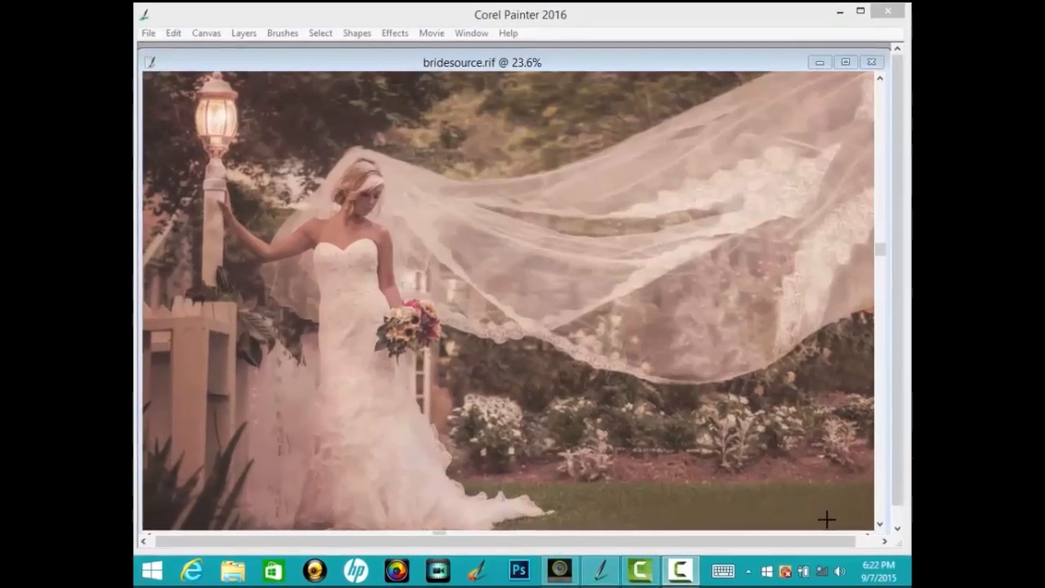
Step: Apply an underpainting with 12% Smart Blur to the bridesource image
left_click(563, 62)
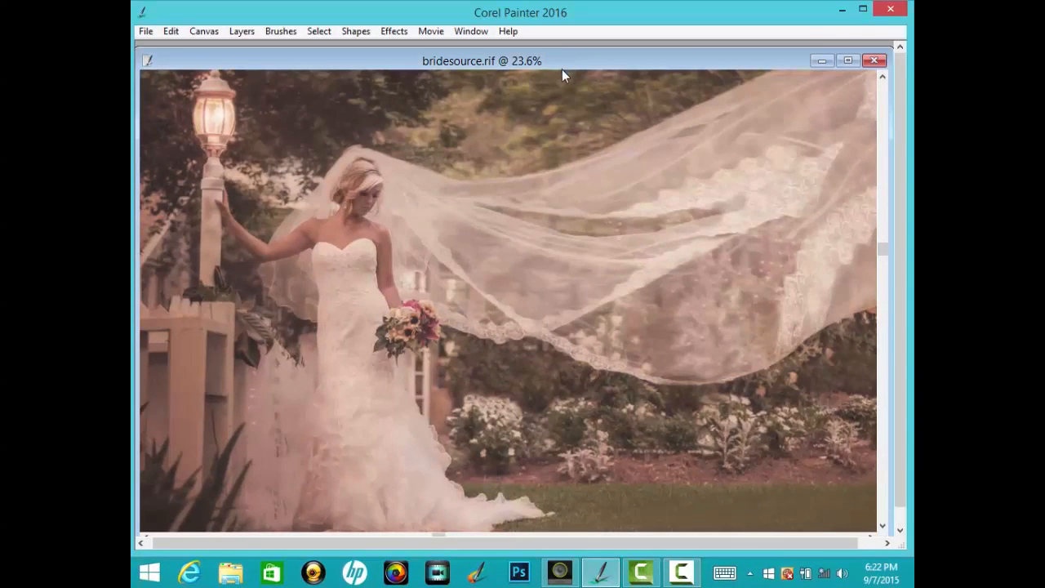
left_click(470, 33)
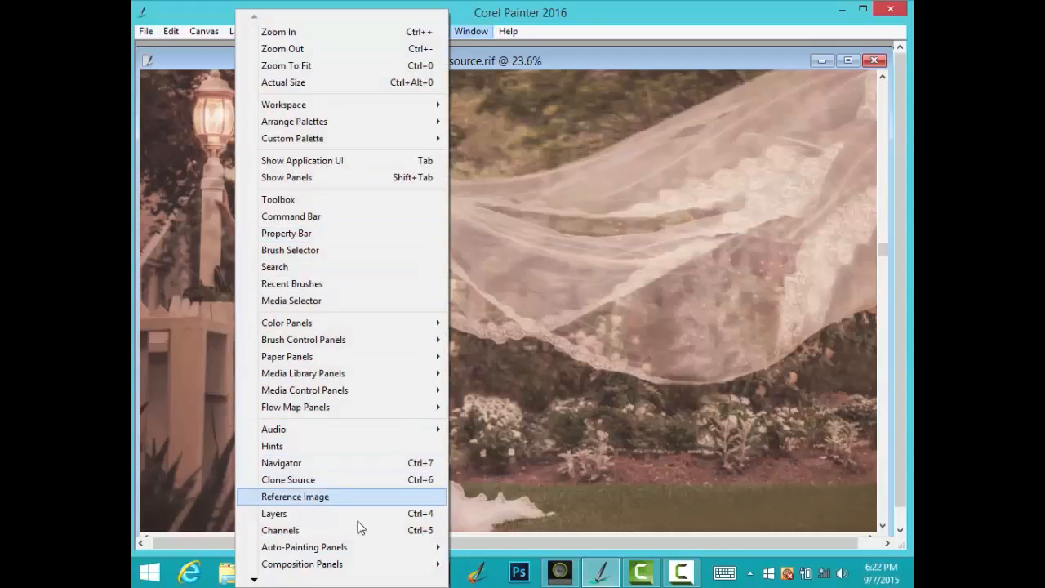
mouse_move(348, 553)
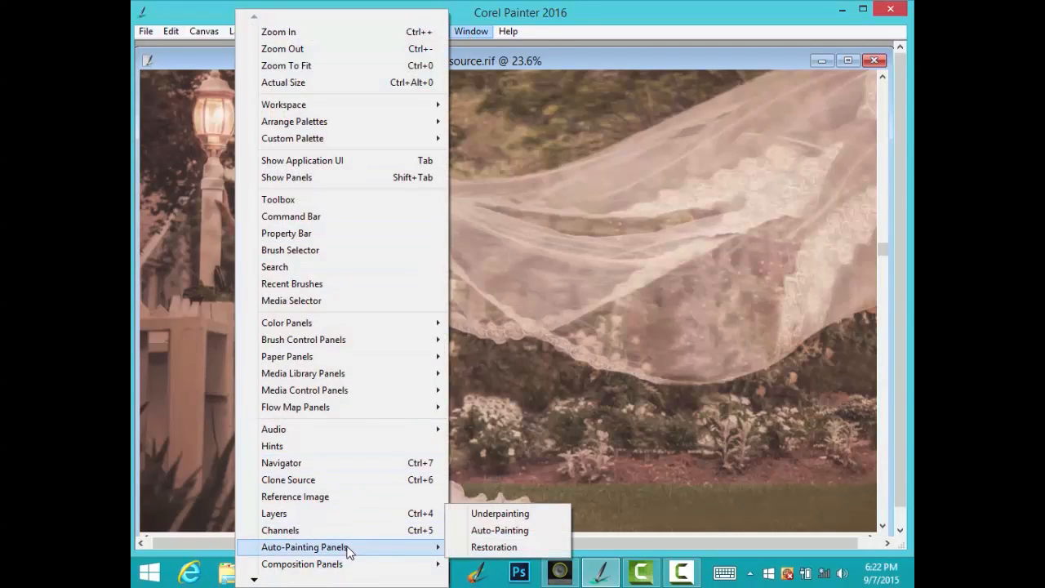
left_click(533, 512)
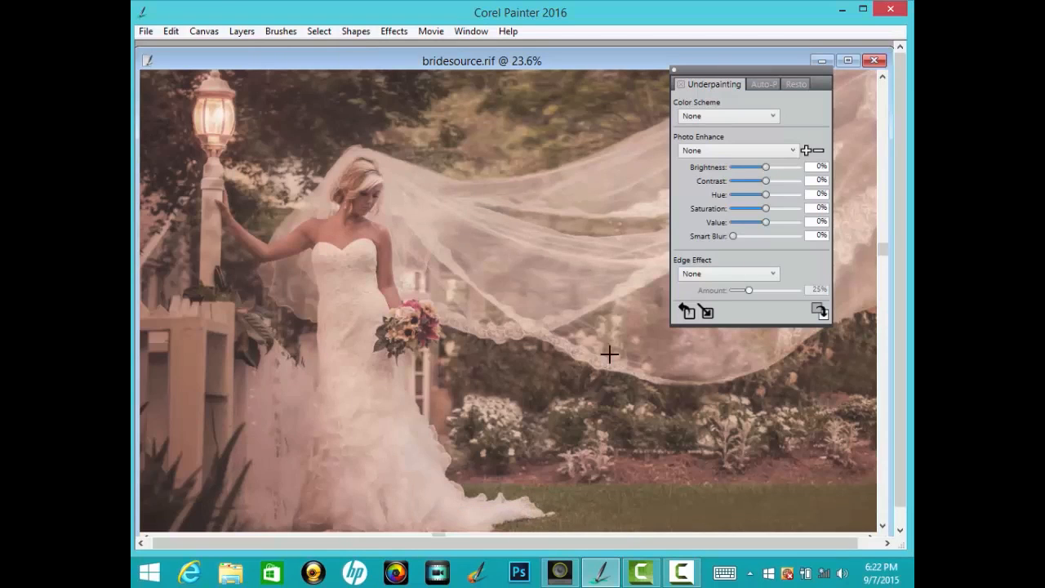
left_click_drag(732, 236, 738, 237)
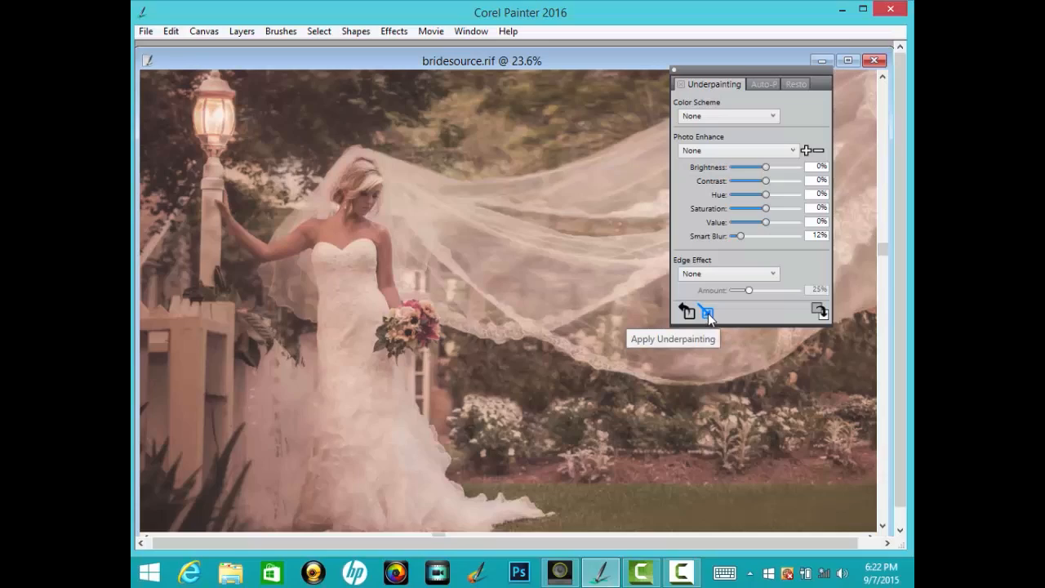
left_click(708, 311)
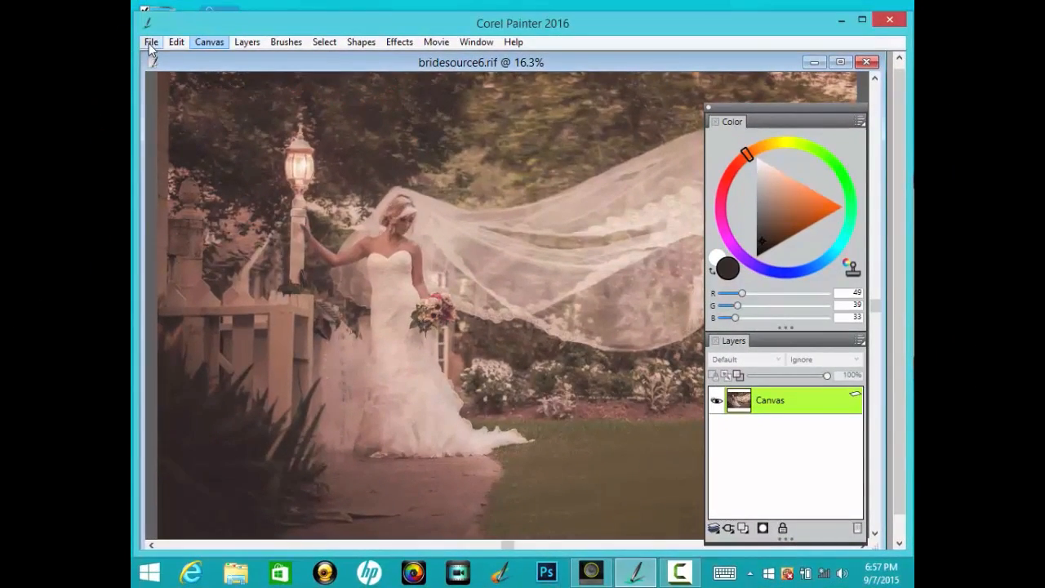
Step: Clone the bridesource6 image and enlarge the clone's window to fill the workspace
left_click(150, 43)
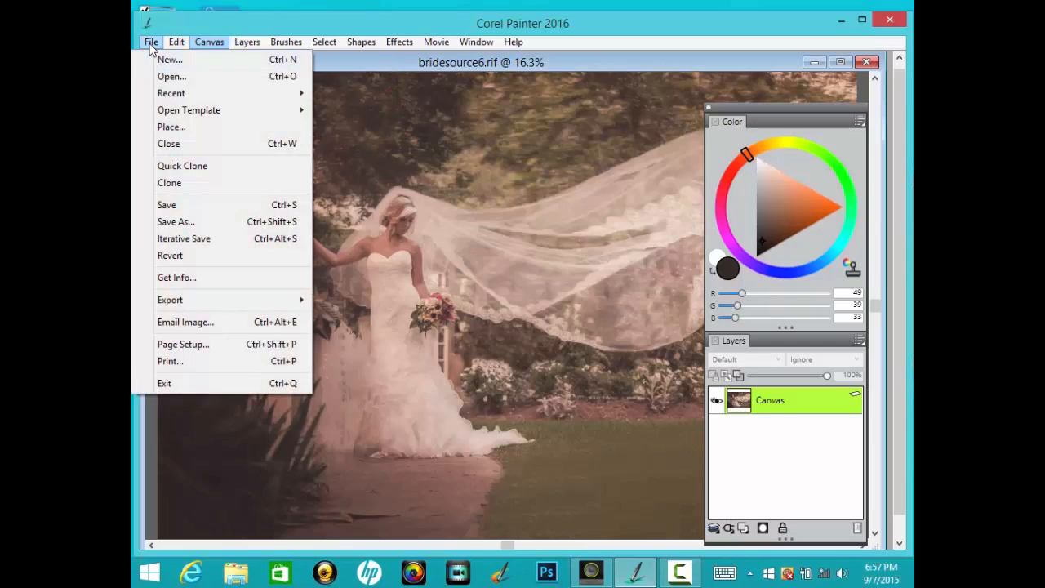
left_click(268, 183)
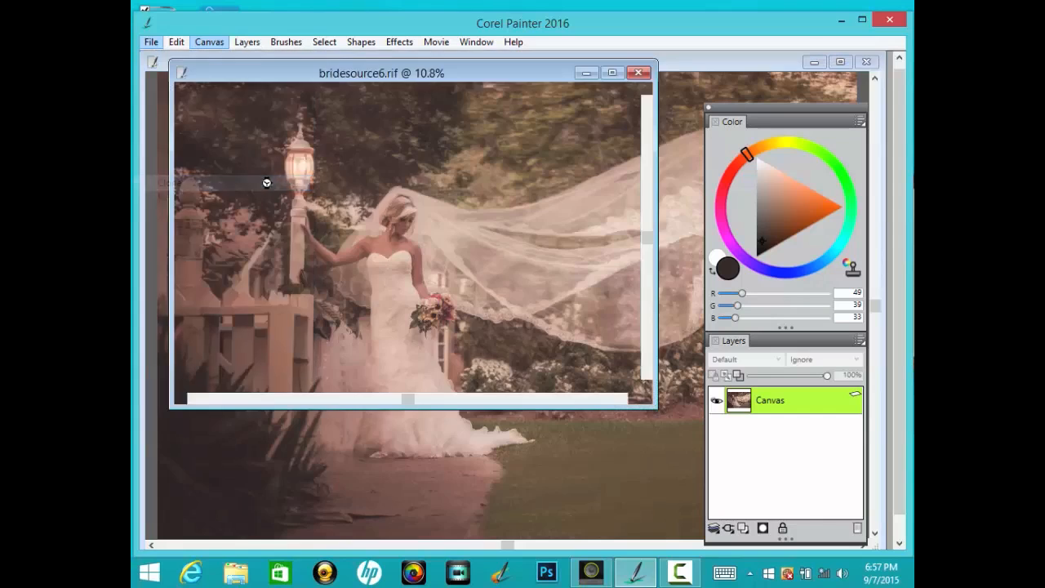
left_click_drag(258, 69, 232, 60)
left_click_drag(625, 398, 884, 546)
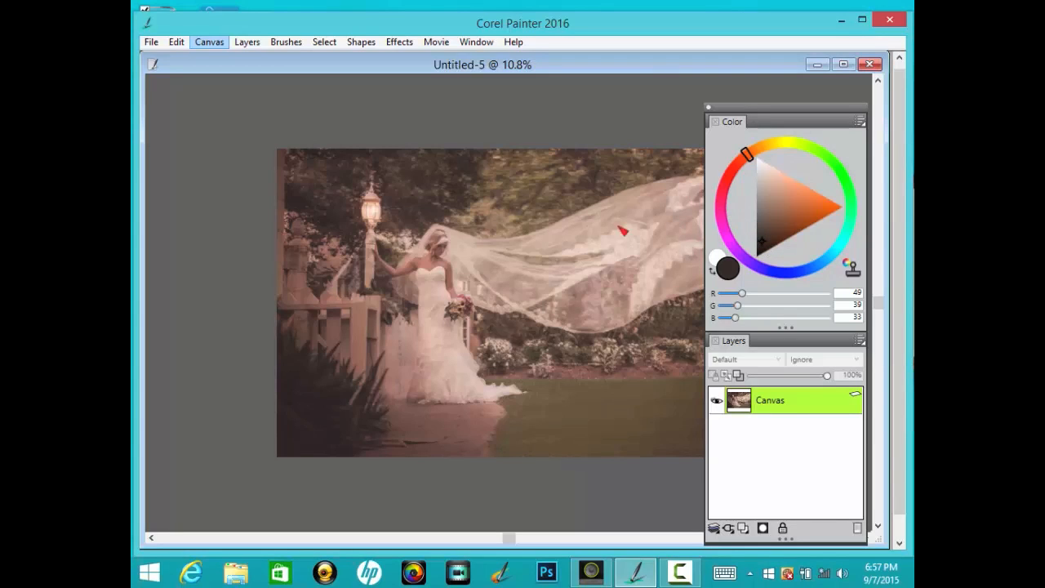
Step: Fill the cloned canvas with the current dark brown at 100% opacity and turn on Tracing Paper
left_click(177, 44)
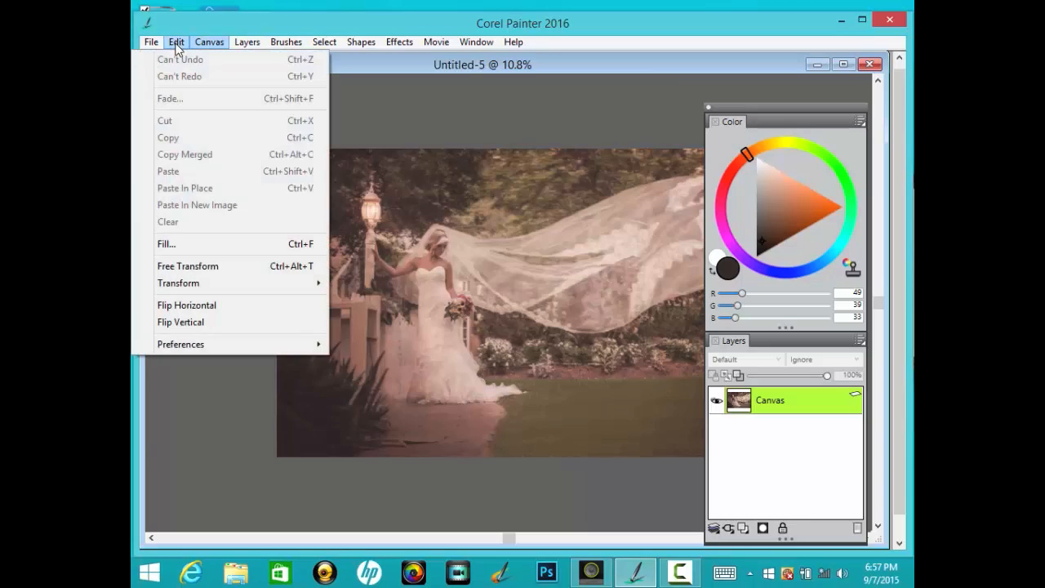
left_click(292, 244)
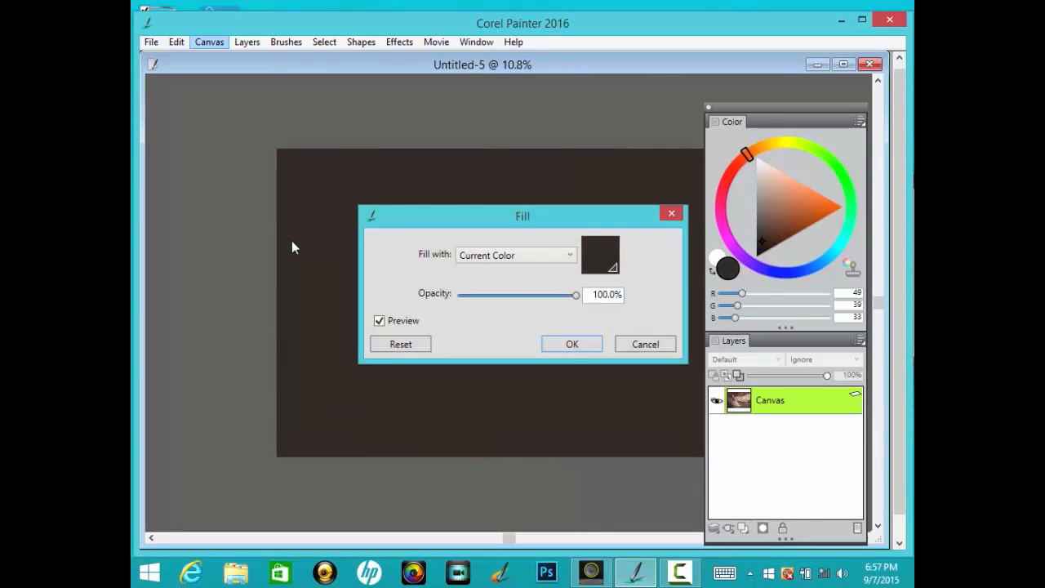
left_click(584, 344)
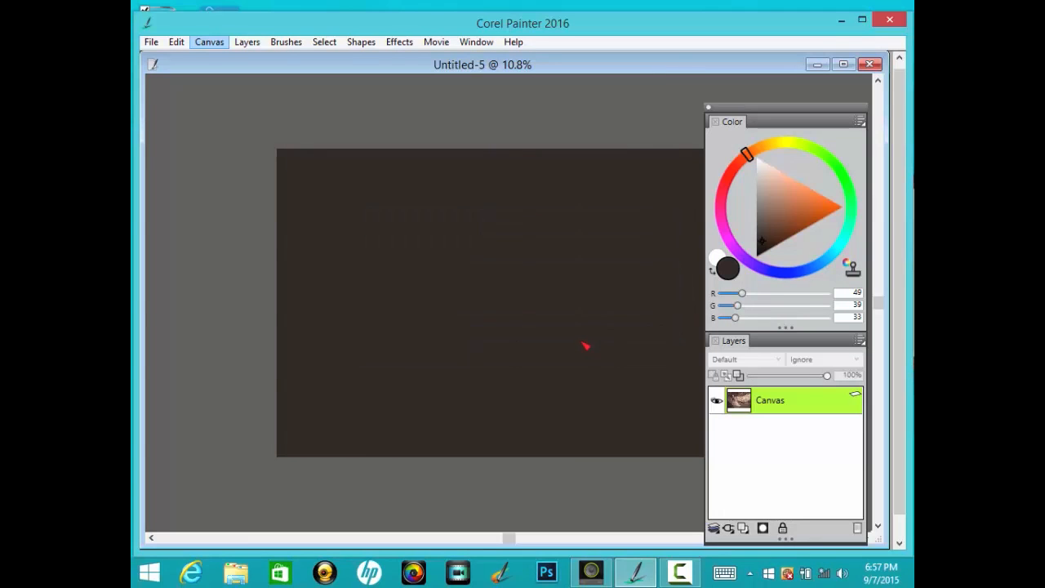
left_click(209, 46)
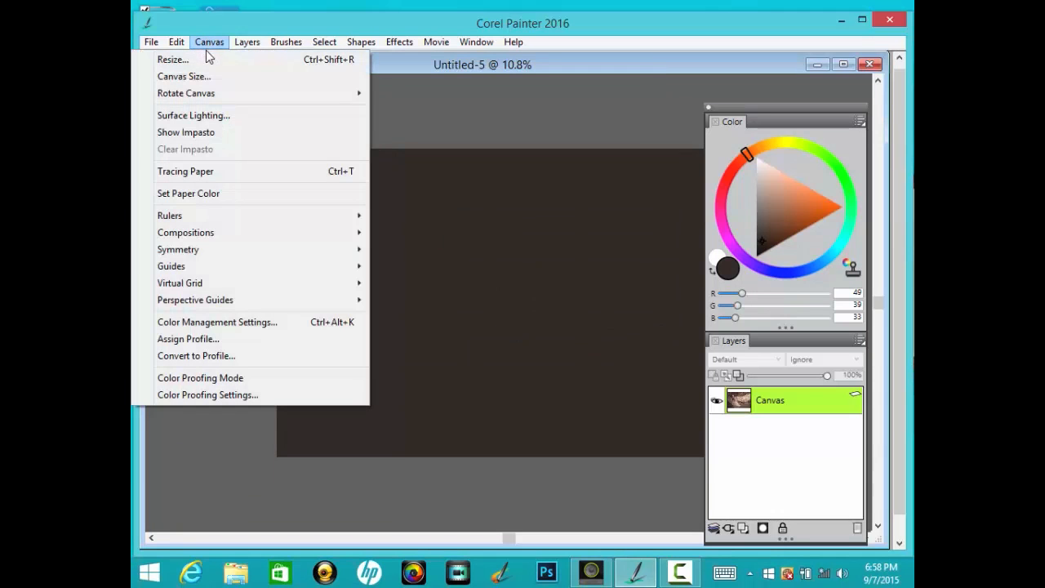
left_click(340, 171)
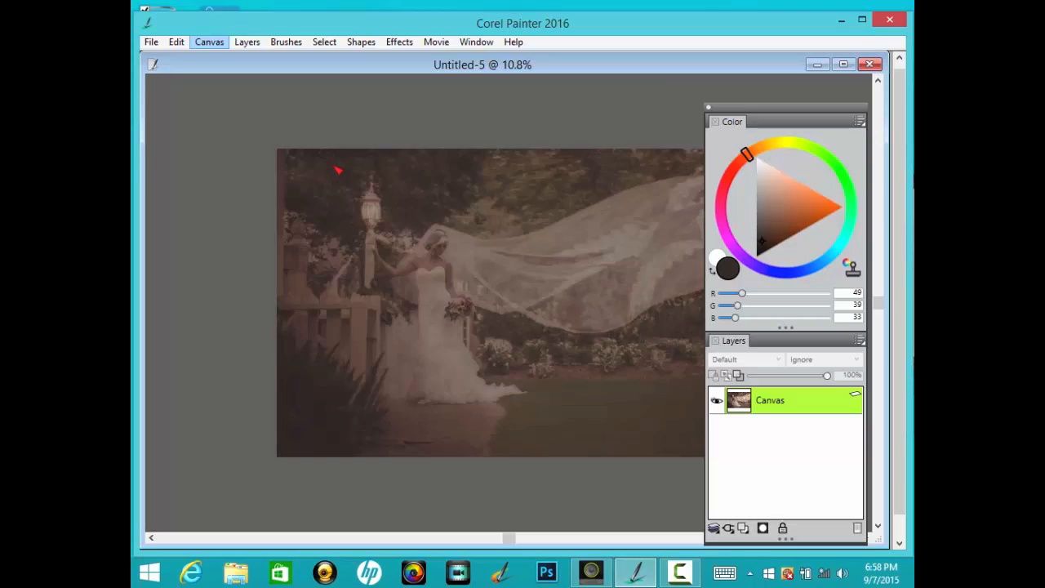
Step: Show the Clone Source settings below the Color panel, set the tracing paper opacity to 0%, and toggle Tracing Paper off and on
left_click(480, 43)
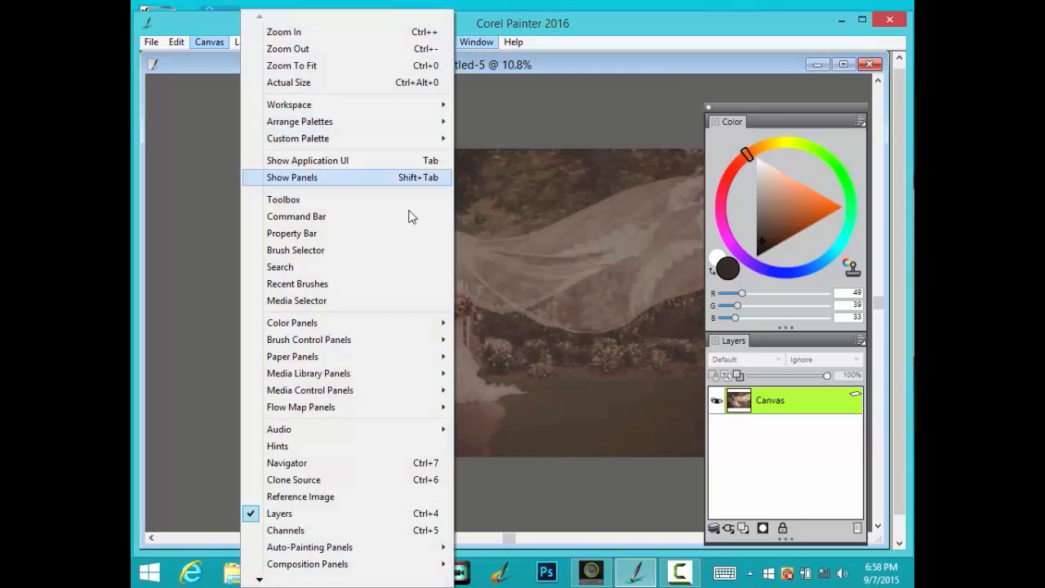
left_click(406, 480)
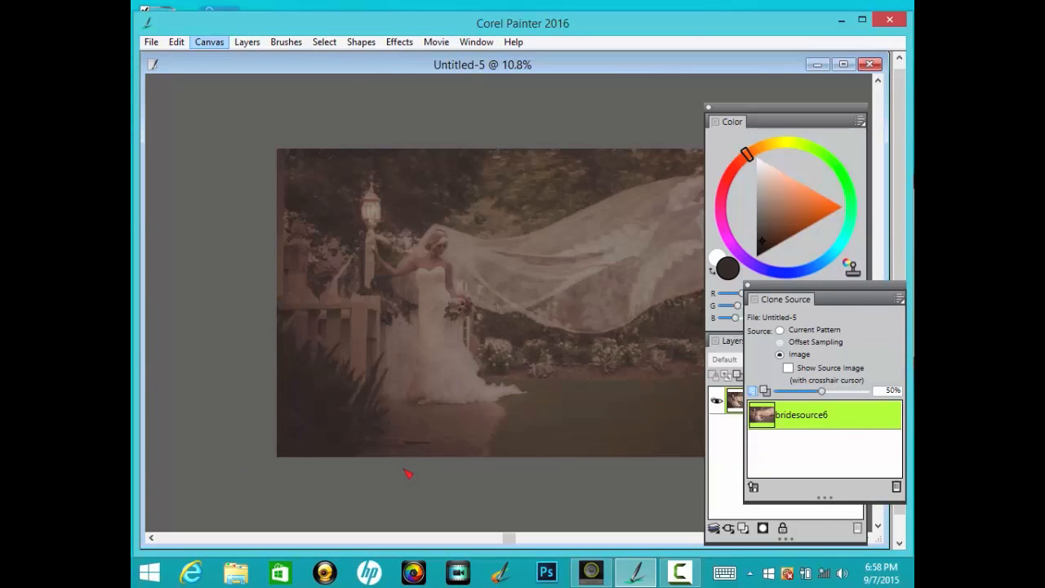
left_click_drag(781, 289, 751, 312)
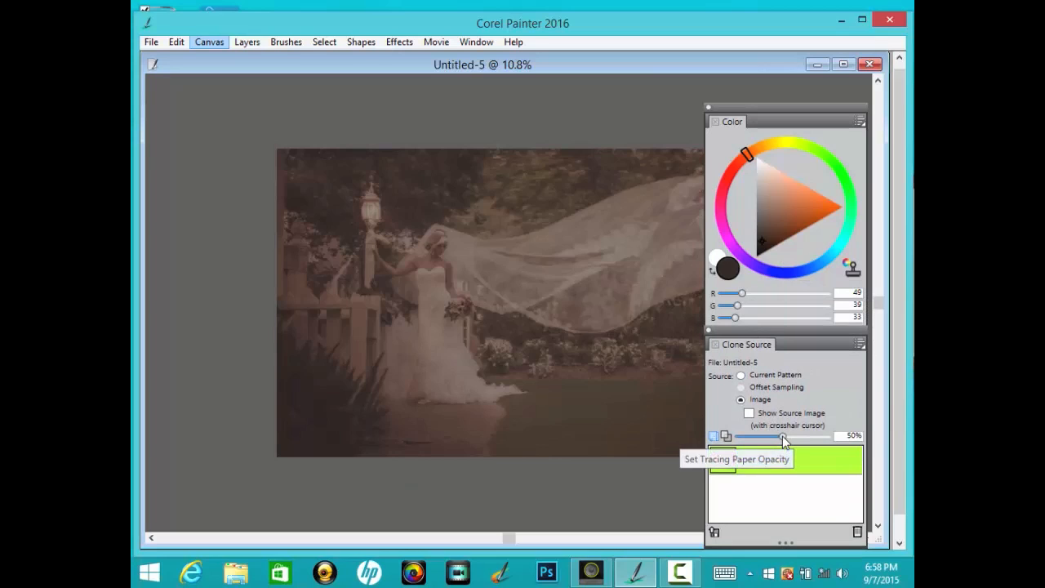
left_click_drag(782, 436, 732, 439)
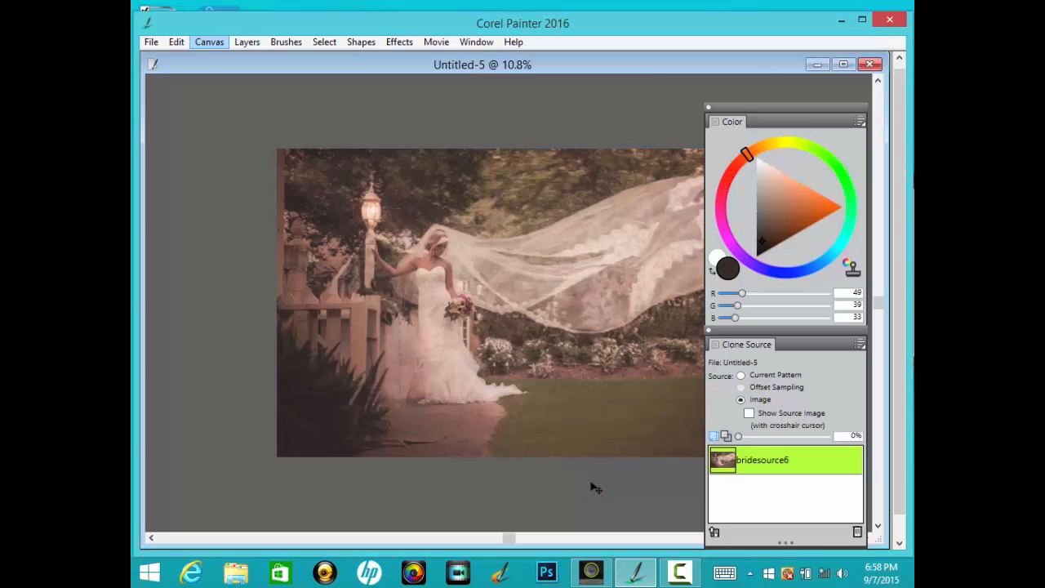
key("ctrl+t")
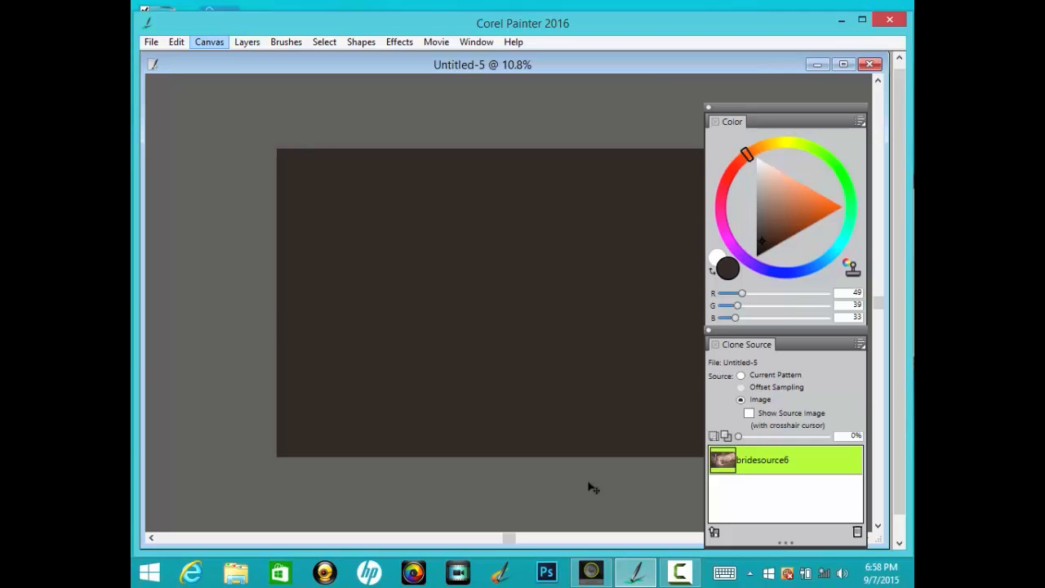
key("ctrl+t")
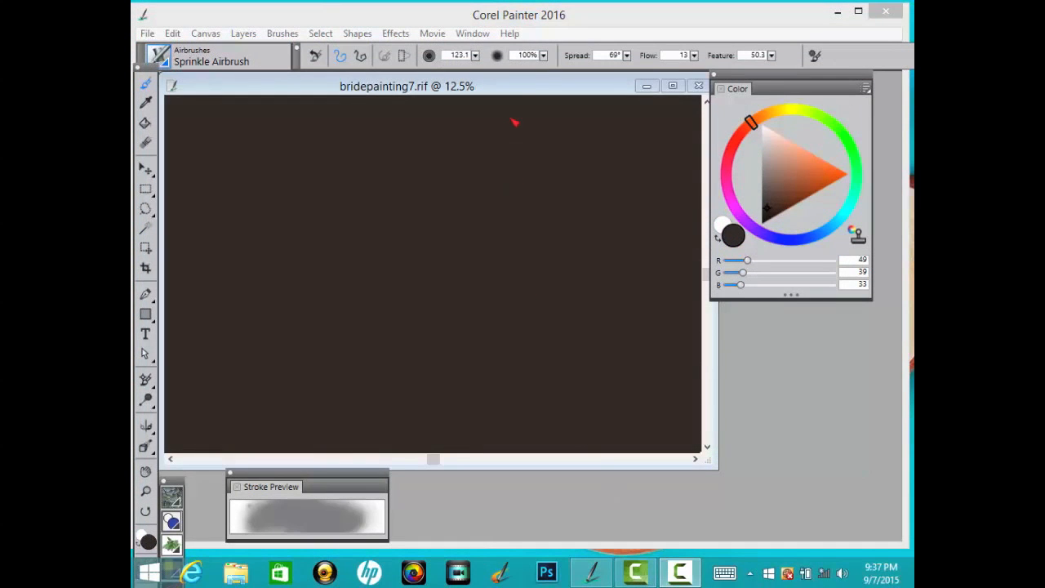
Step: Show the Auto-Painting settings below the Color panel and enable Smart Stroke Painting with Smart Settings
left_click(512, 87)
left_click(473, 34)
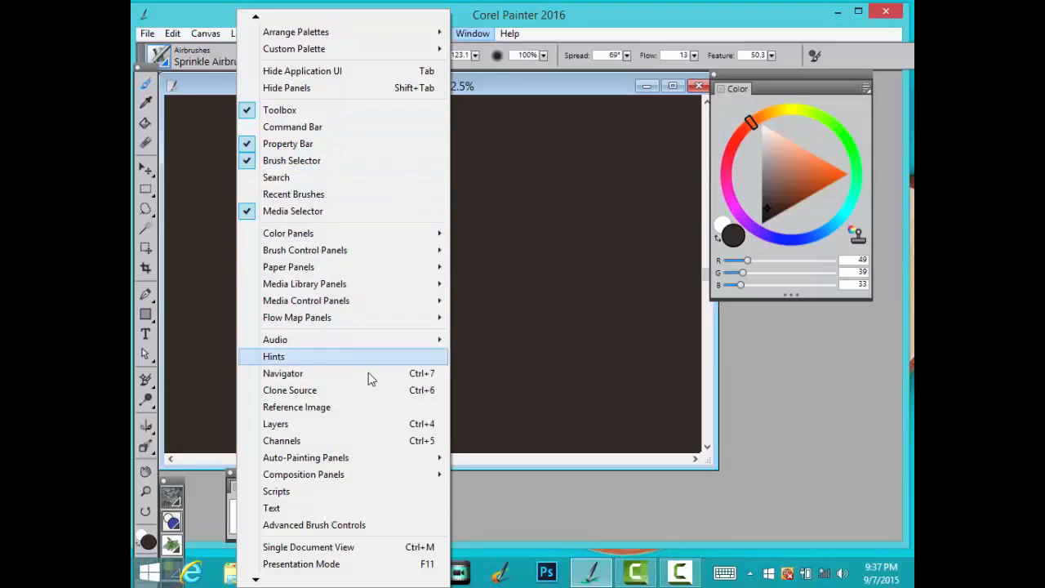
mouse_move(343, 461)
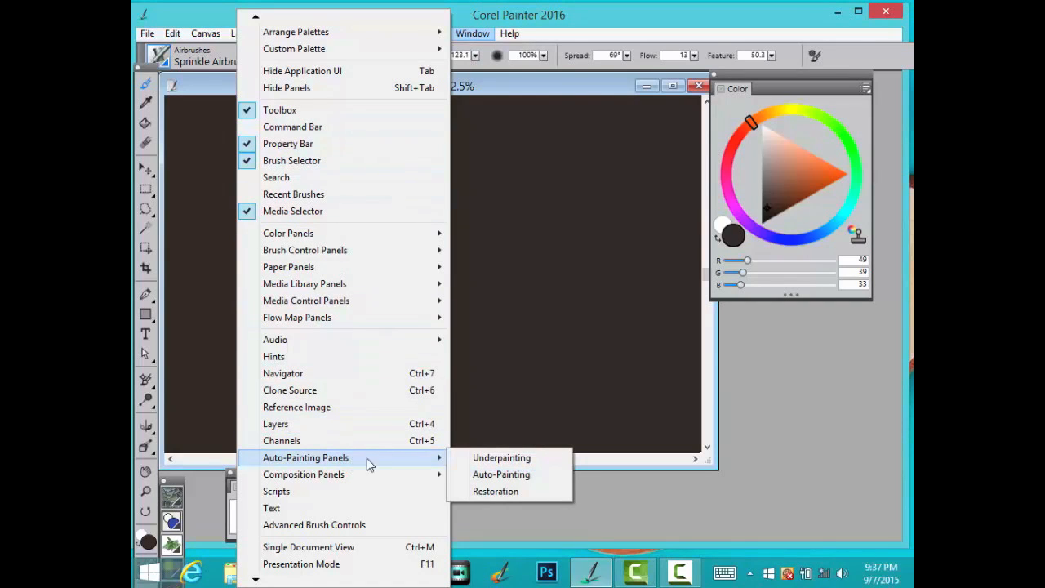
left_click(523, 478)
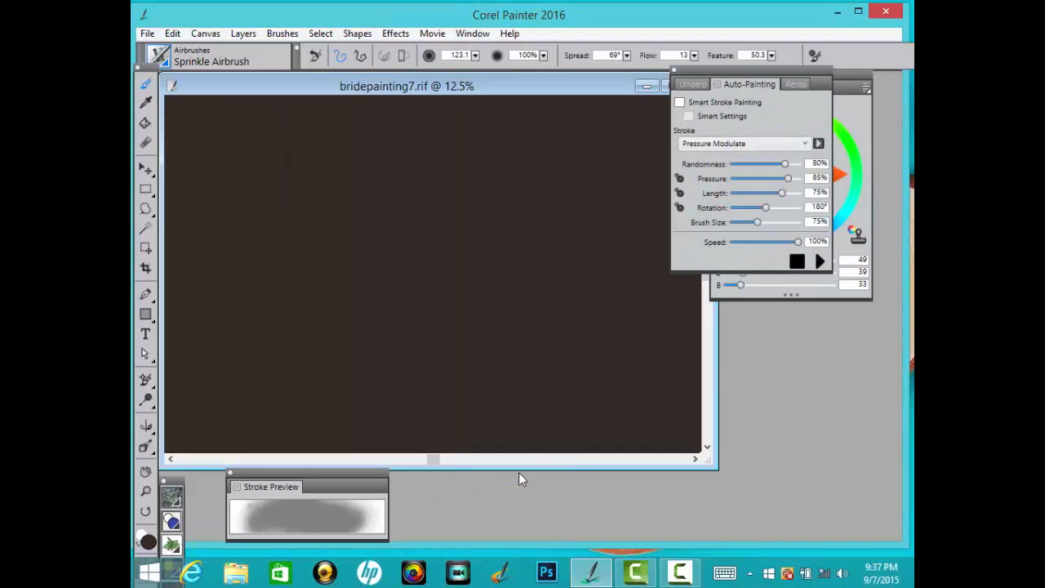
left_click_drag(739, 120, 765, 326)
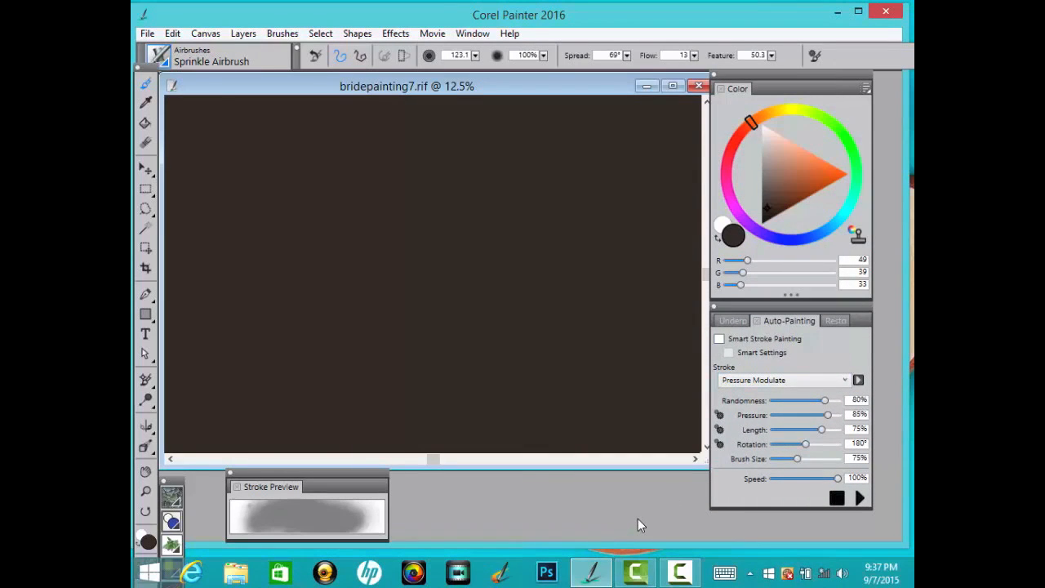
left_click(718, 339)
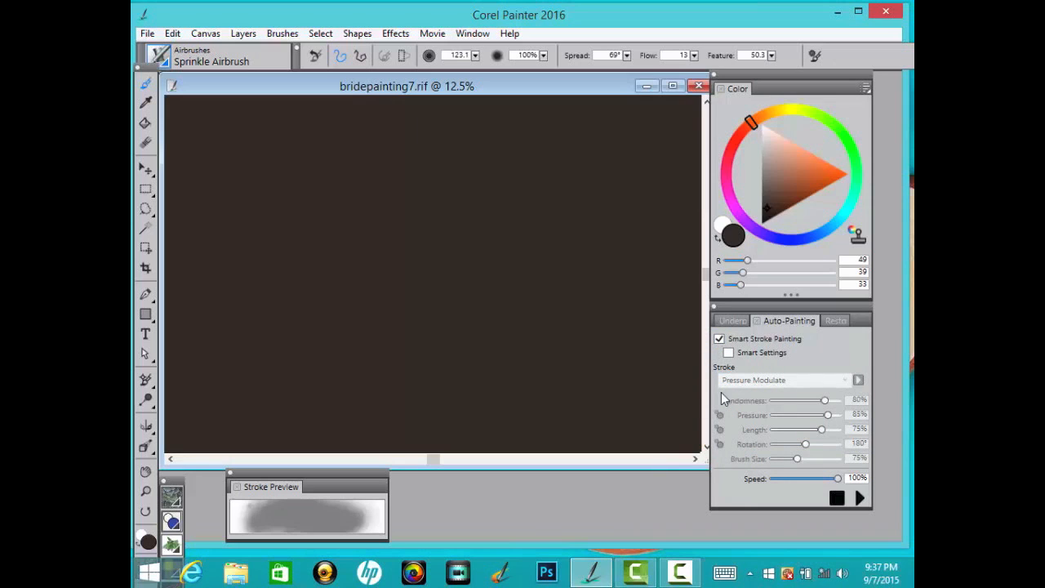
left_click(728, 352)
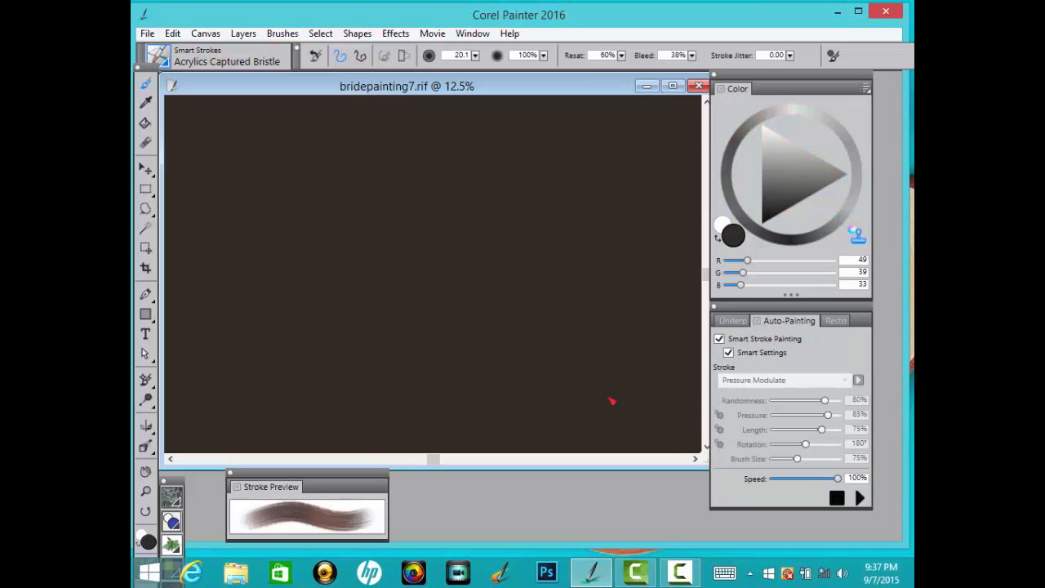
Step: Choose the Bristle Soft Cover Pressure Expression brush from the Dynamic Speckles category
left_click(159, 57)
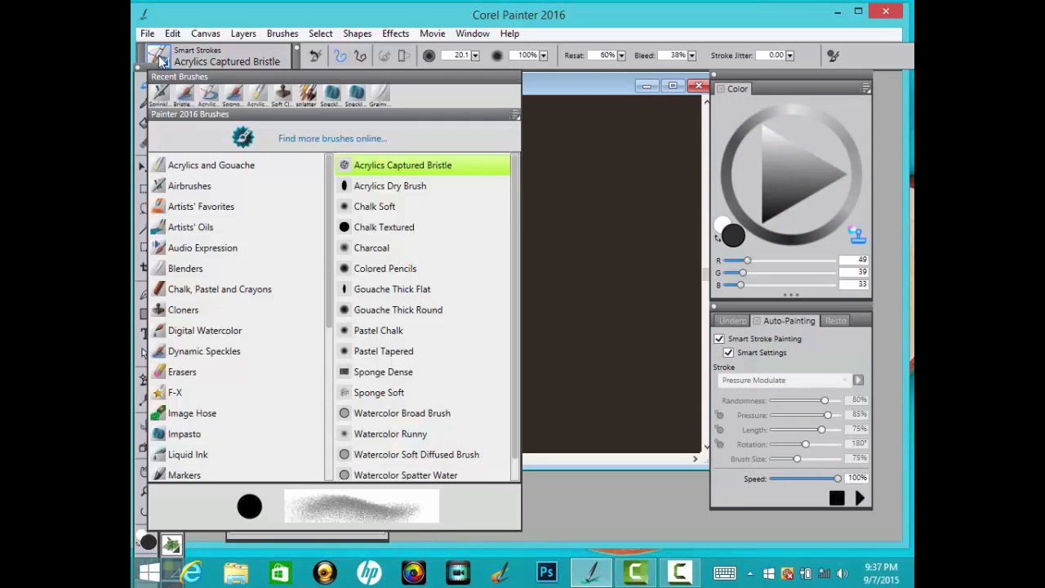
left_click_drag(329, 278, 333, 343)
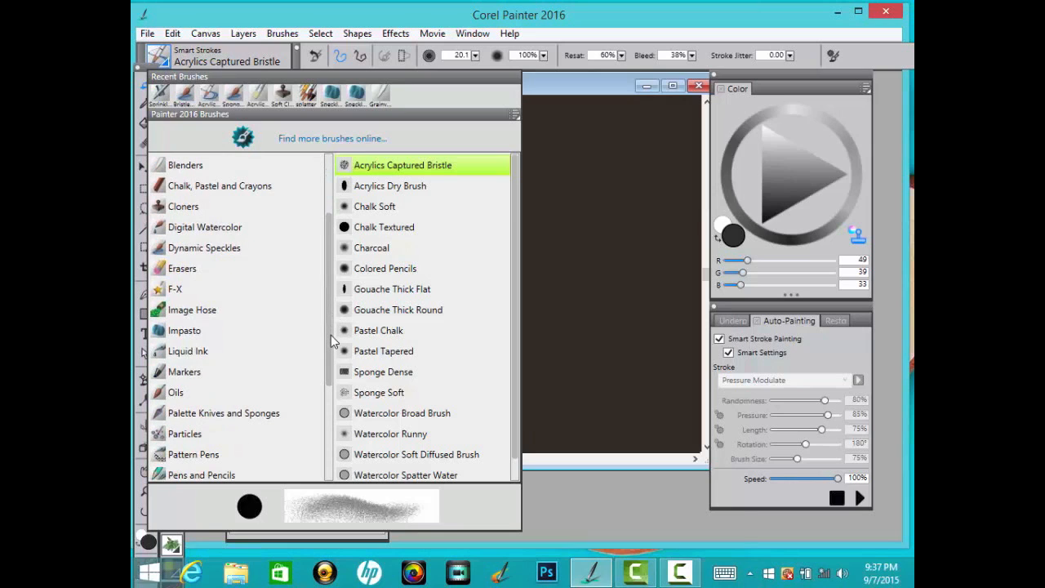
left_click(230, 253)
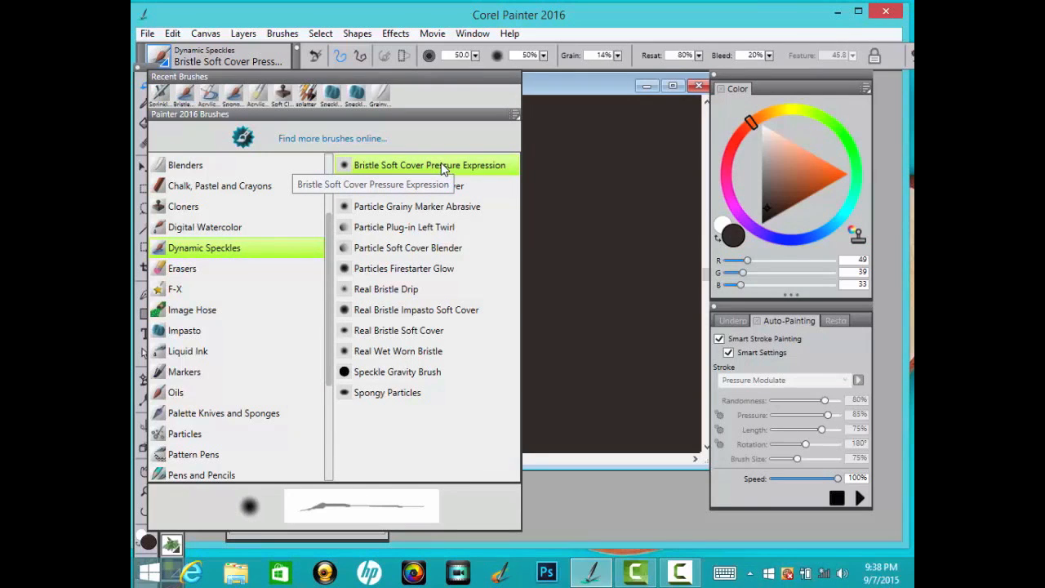
left_click(442, 166)
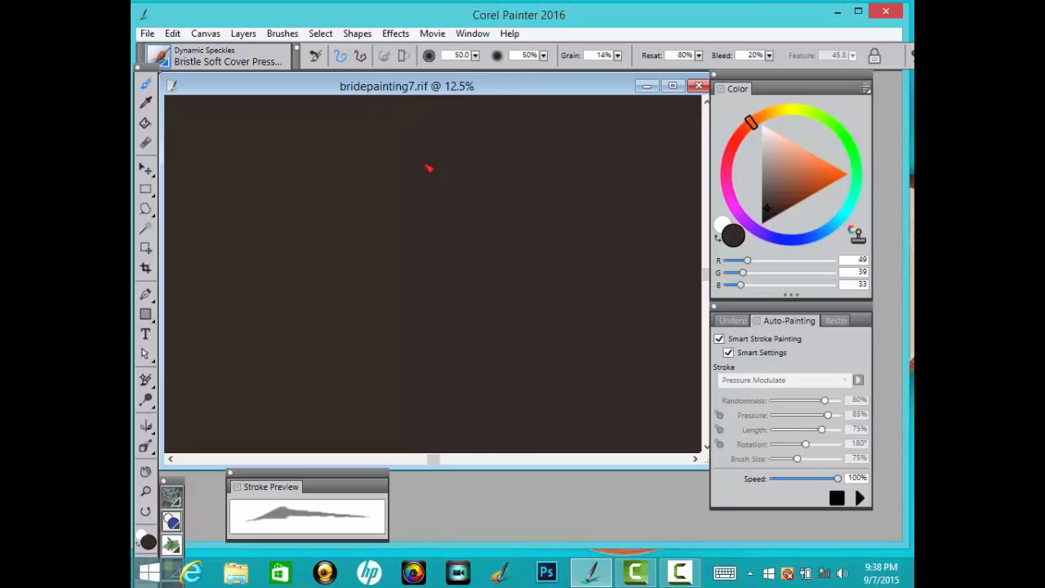
Step: Reset the brush and enlarge it to 187.9, then start auto-painting the dark canvas with Clone Color on
left_click(316, 60)
left_click(475, 55)
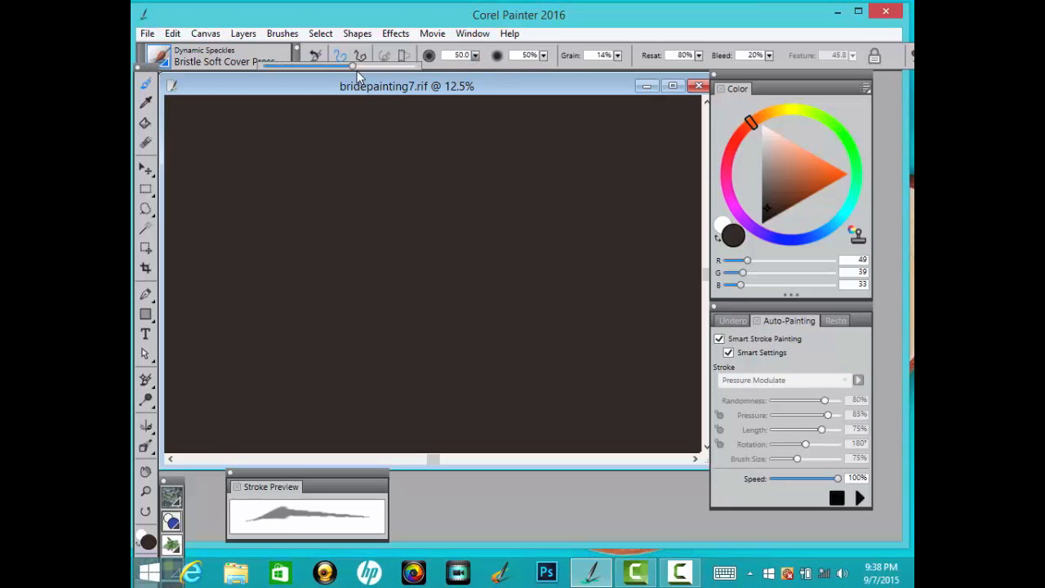
left_click_drag(352, 66, 382, 69)
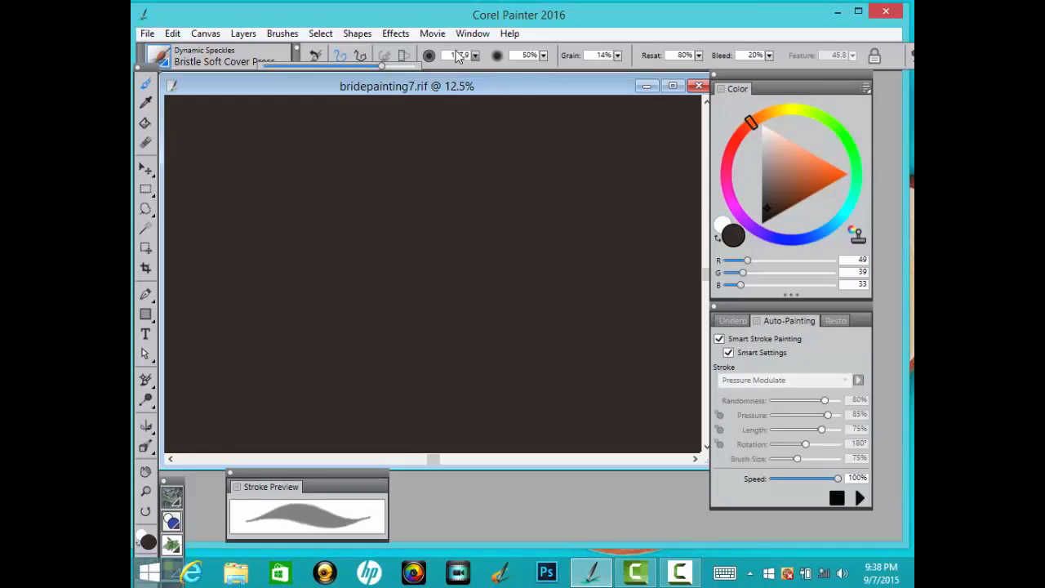
left_click(856, 236)
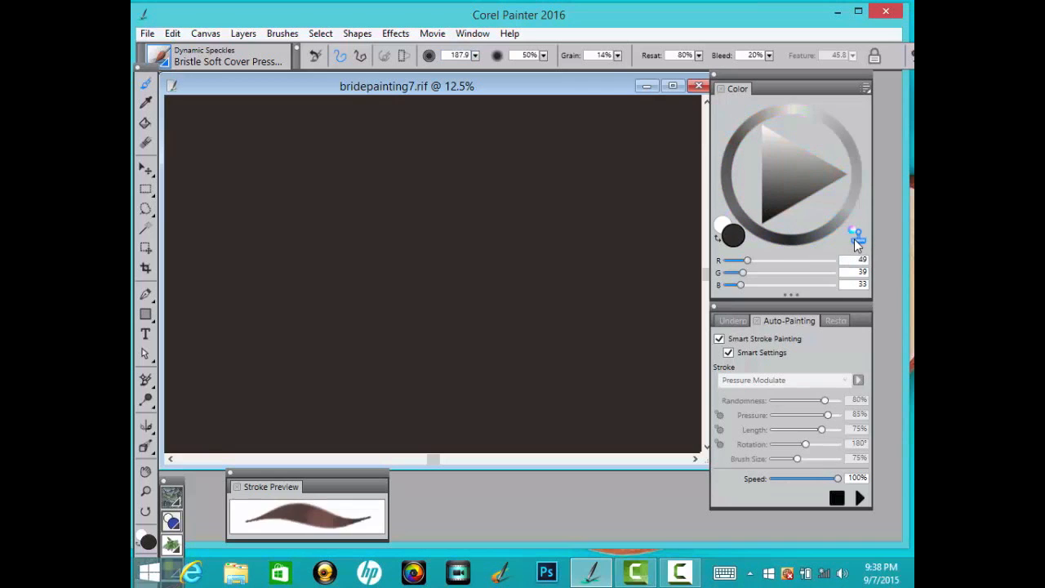
left_click(859, 500)
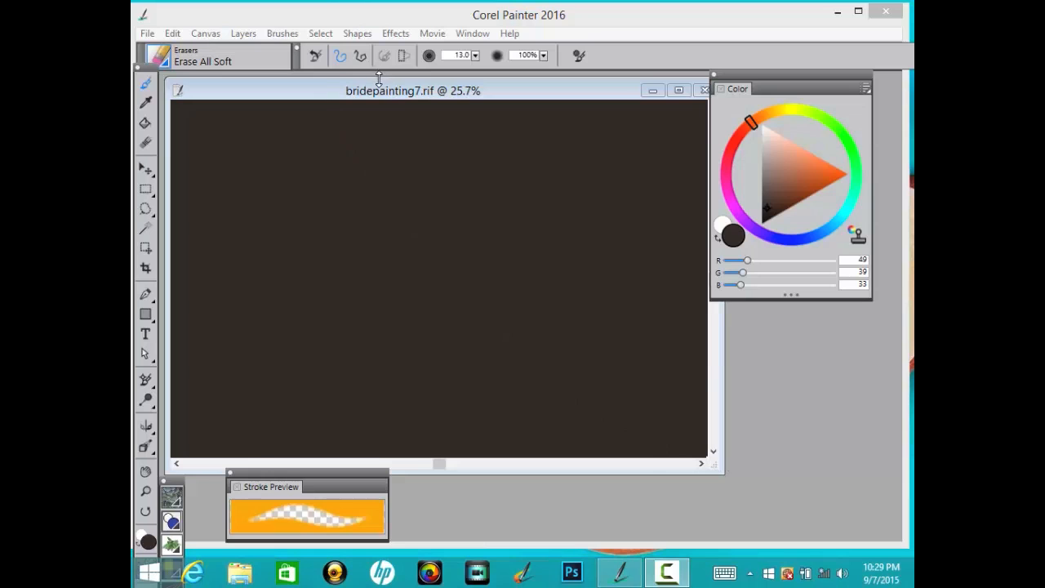
Step: Bring up the Auto-Painting settings for bridepainting7 and turn on both Smart Stroke Painting and Smart Settings
left_click(413, 89)
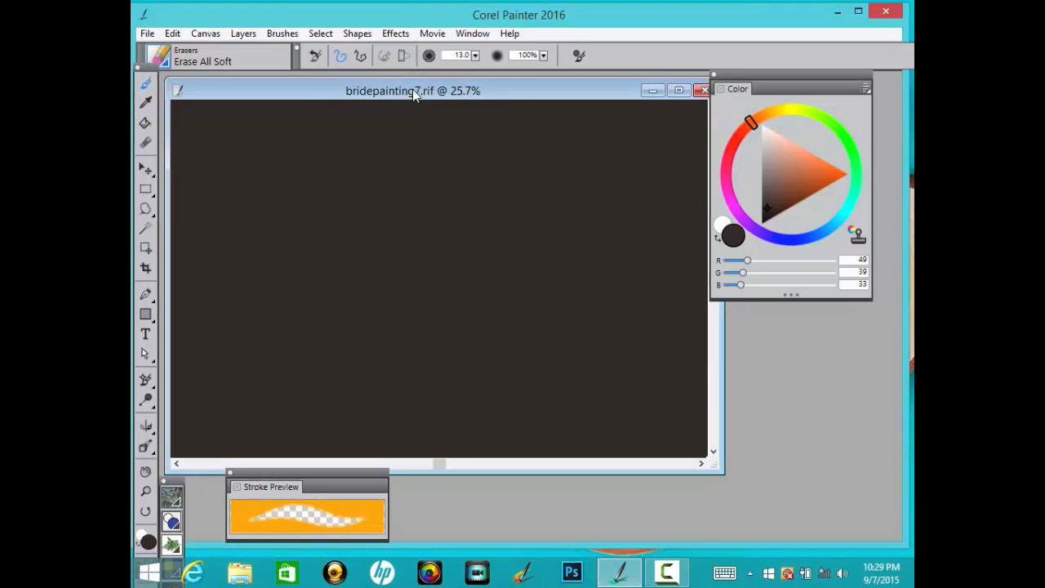
left_click(472, 35)
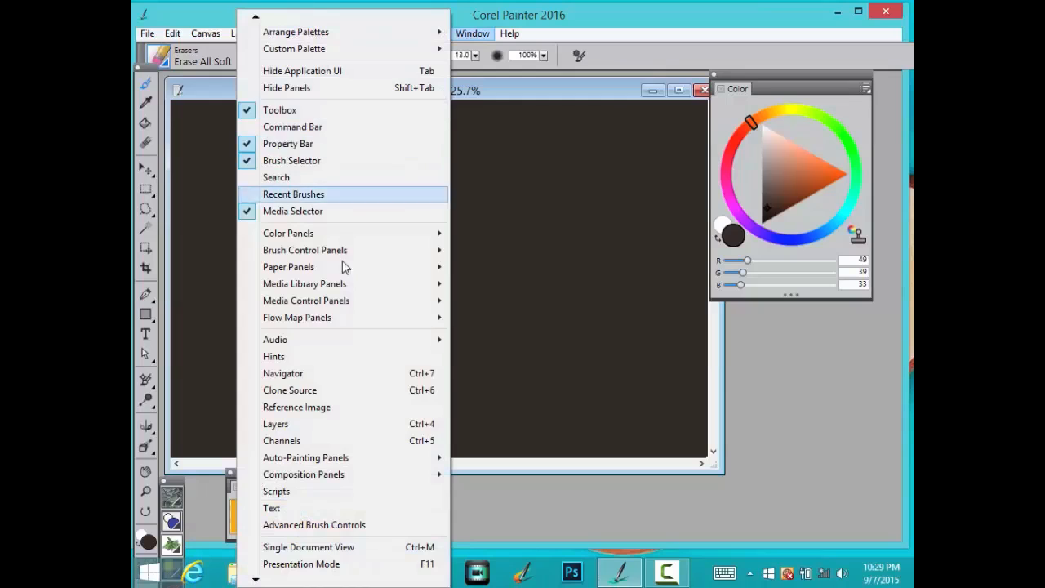
mouse_move(329, 459)
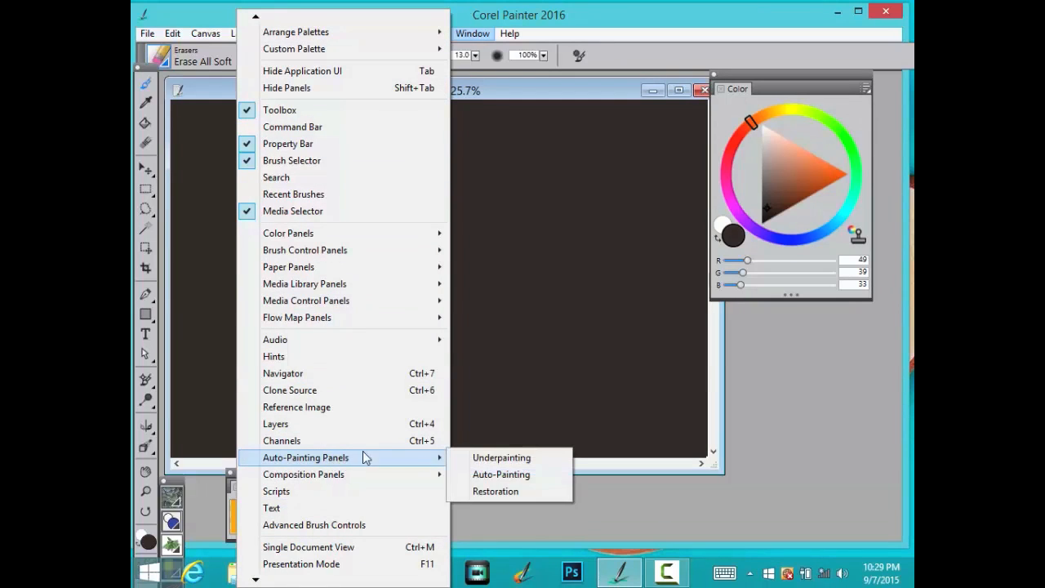
left_click(523, 477)
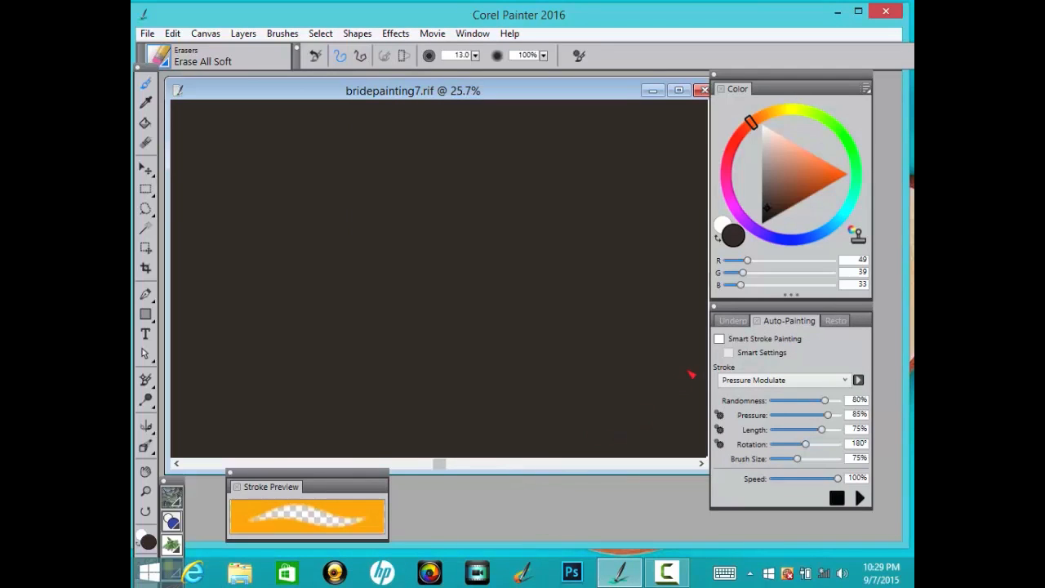
left_click(719, 340)
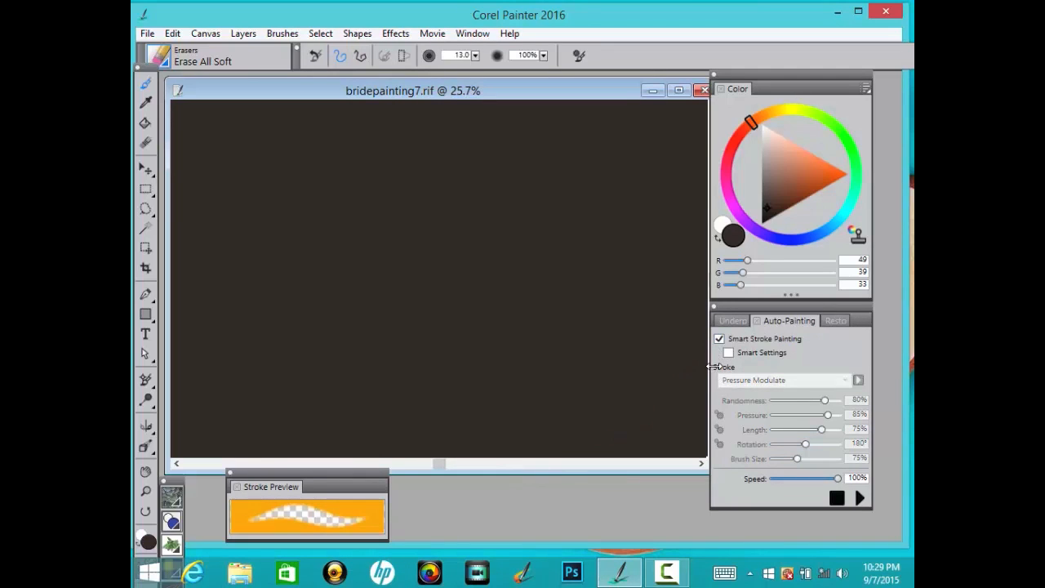
left_click(728, 354)
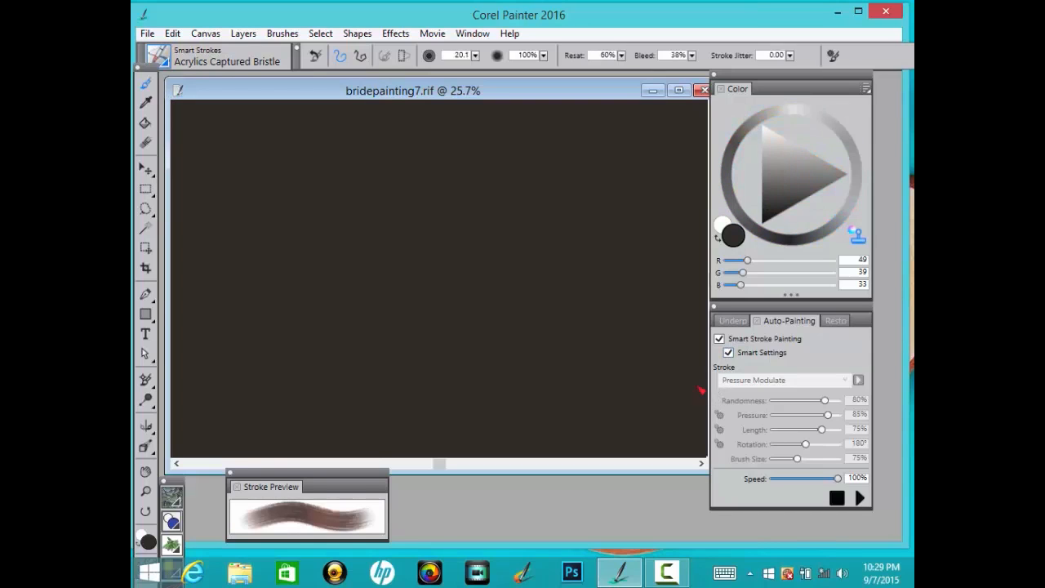
Step: Choose the Particle Spring Worm Hole Cloner 2 brush from the Cloners category
left_click(160, 56)
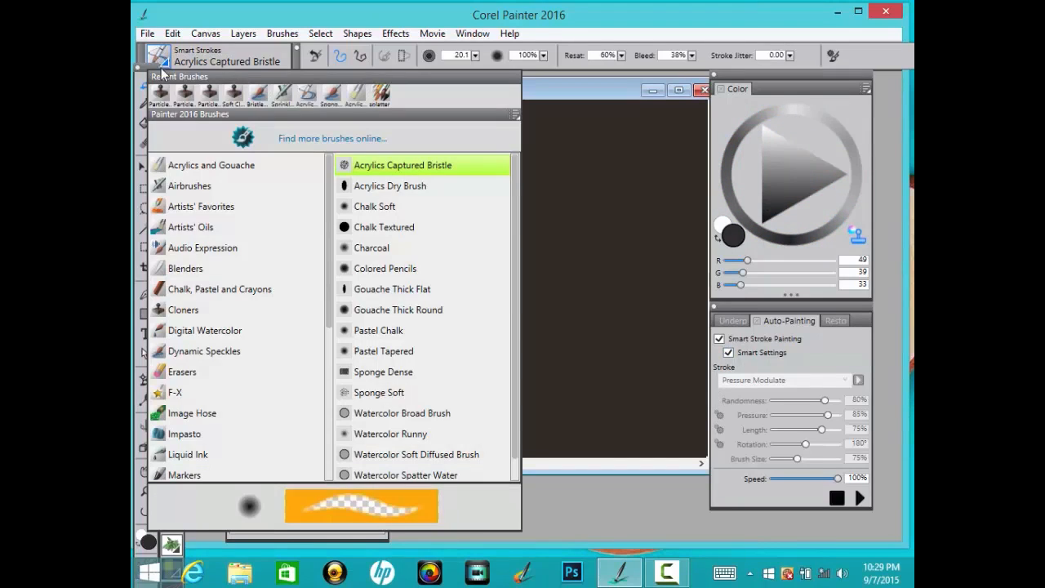
left_click(193, 314)
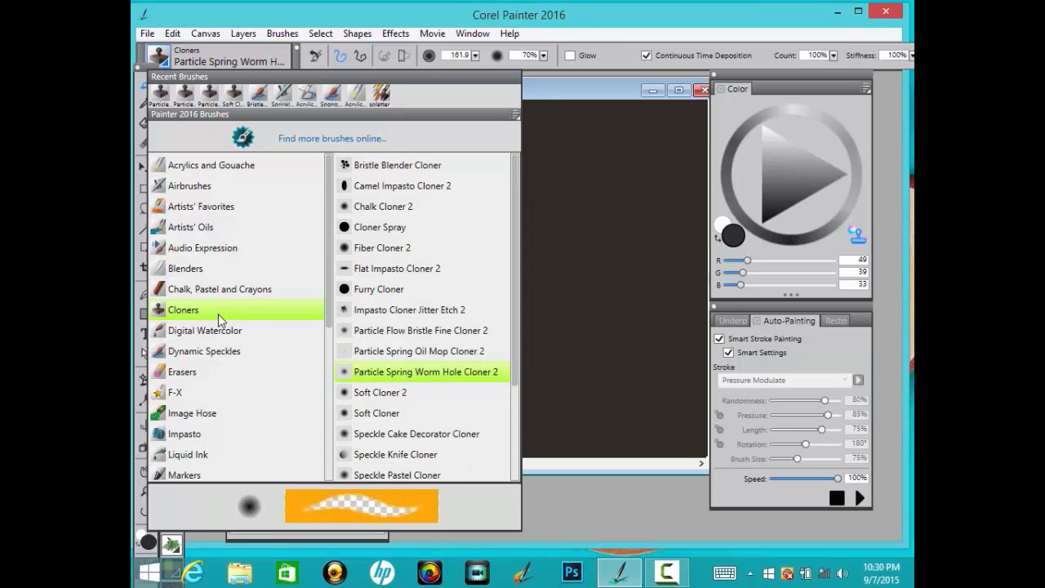
left_click(447, 374)
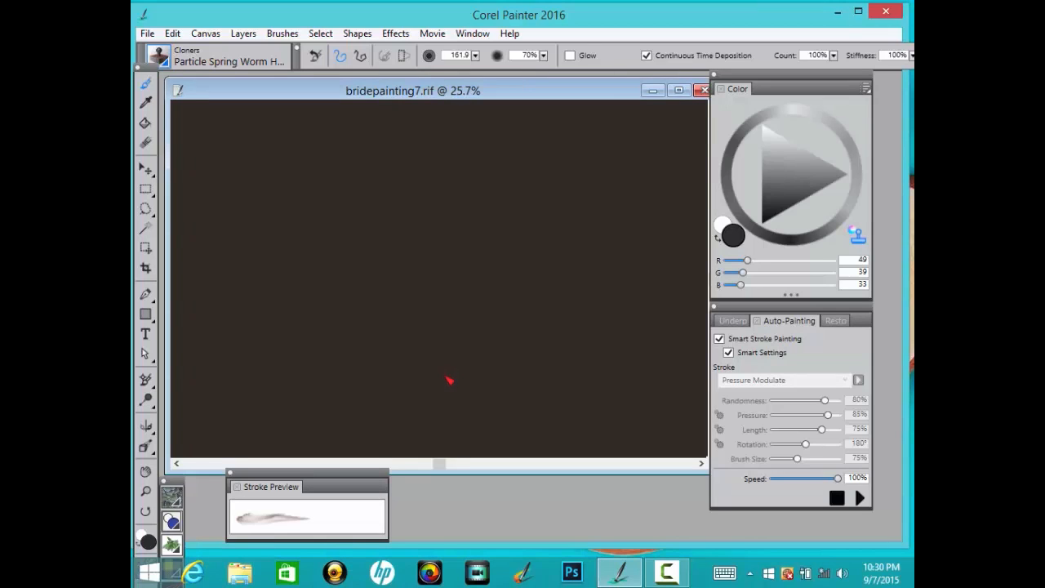
Step: Reset the Worm Hole cloner, enlarge its brush size and start auto-painting the canvas
left_click(313, 61)
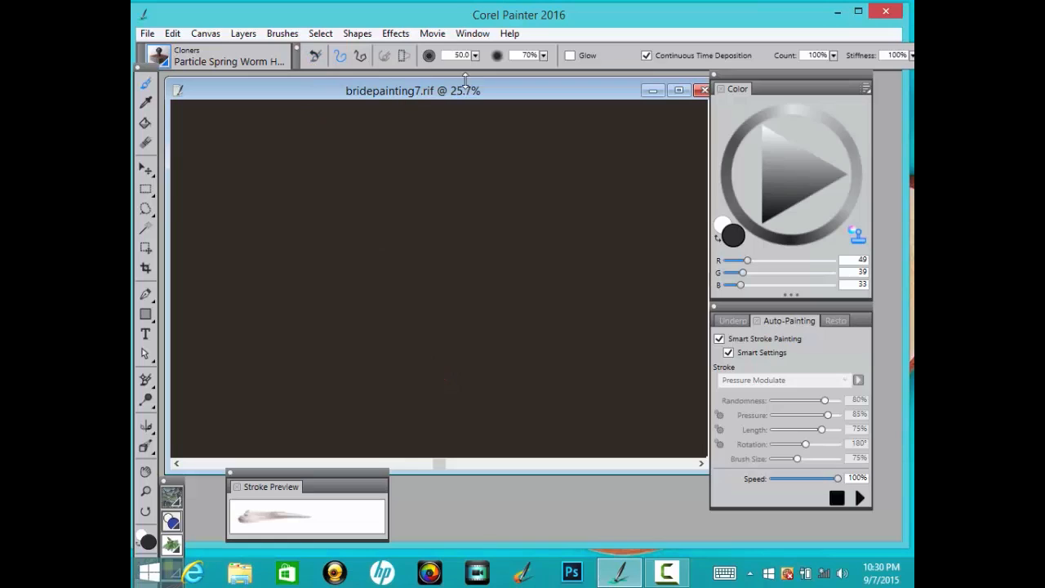
left_click(475, 56)
left_click_drag(351, 67, 380, 67)
left_click(451, 55)
left_click(859, 497)
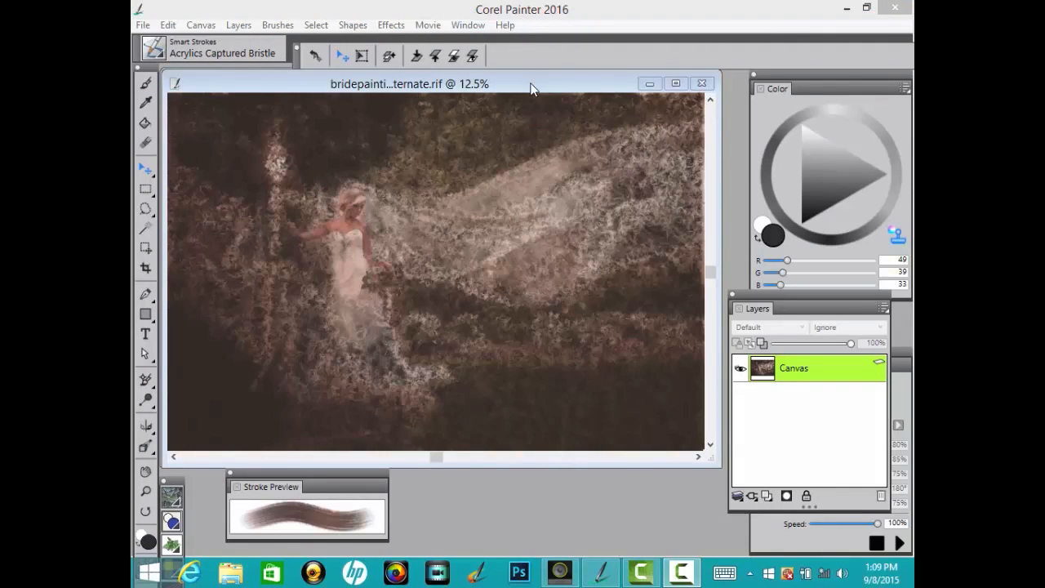
Step: Arrange the alternate painting and bridepainting8 windows so that both images are visible beside each other
left_click_drag(530, 84, 533, 98)
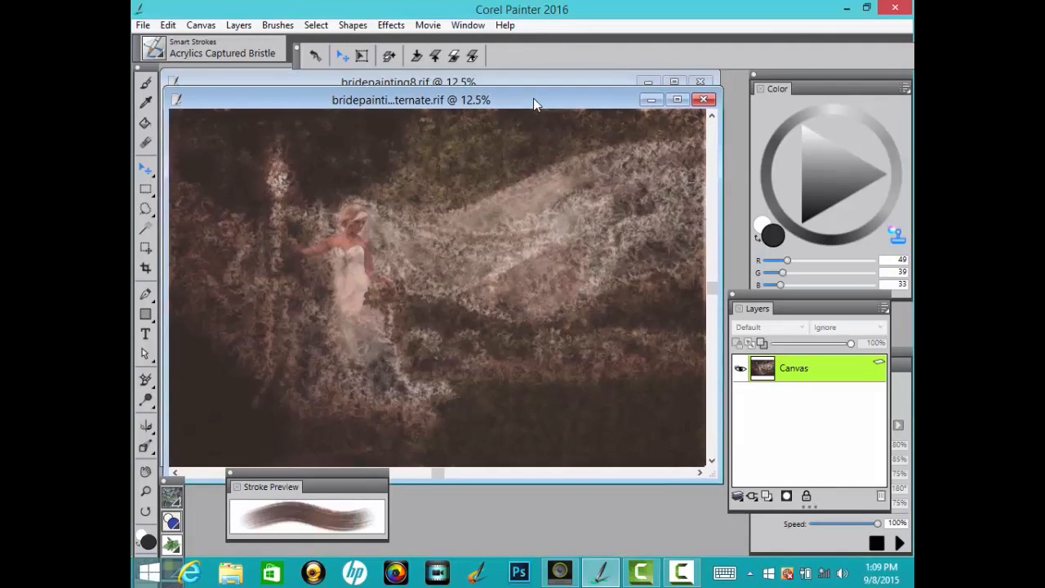
mouse_move(536, 97)
left_mouse_down()
mouse_move(590, 99)
mouse_move(552, 103)
left_mouse_up()
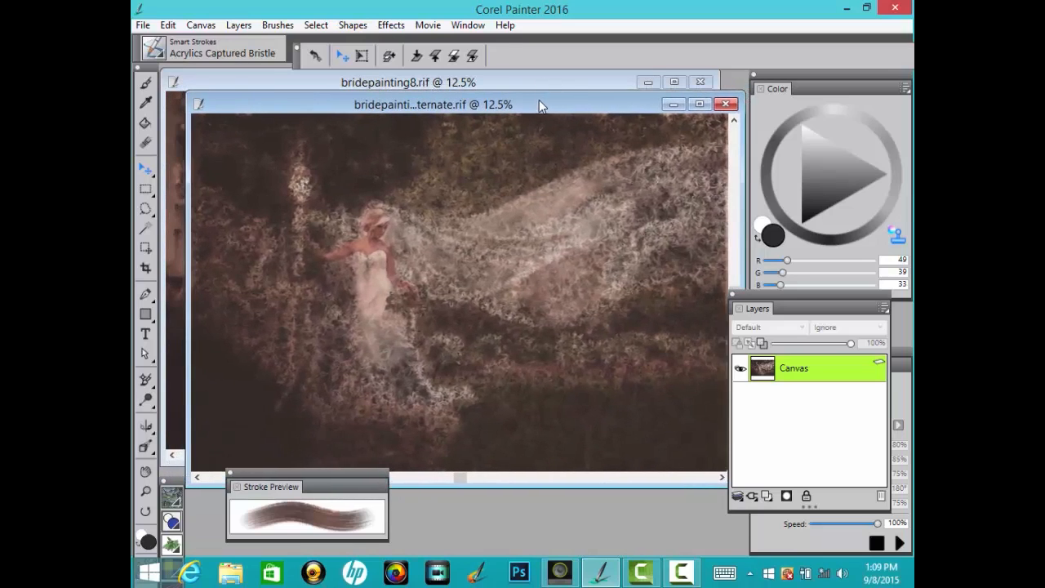
left_click(544, 81)
left_click_drag(543, 82, 545, 91)
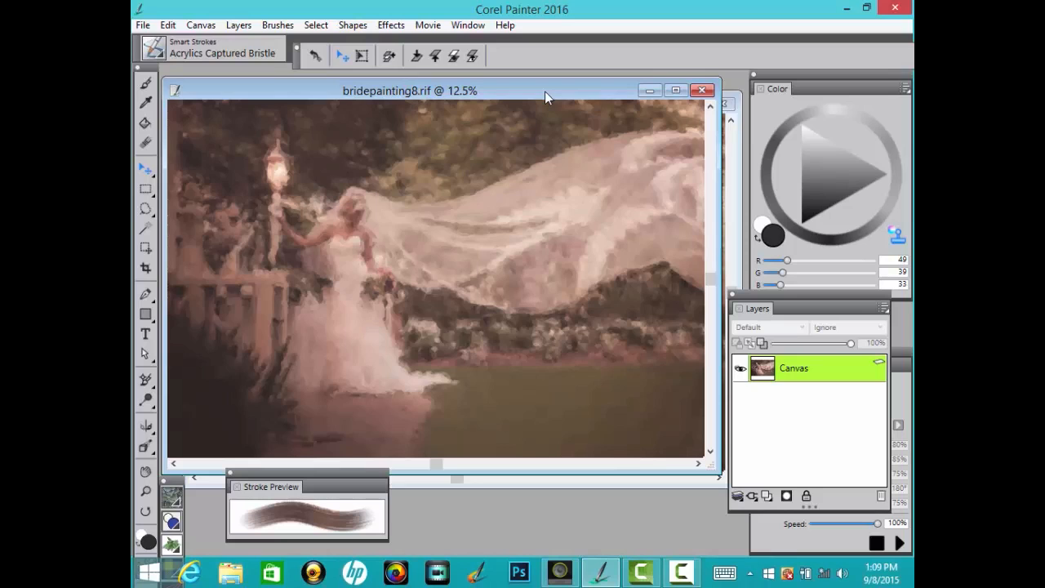
left_click_drag(544, 91, 729, 115)
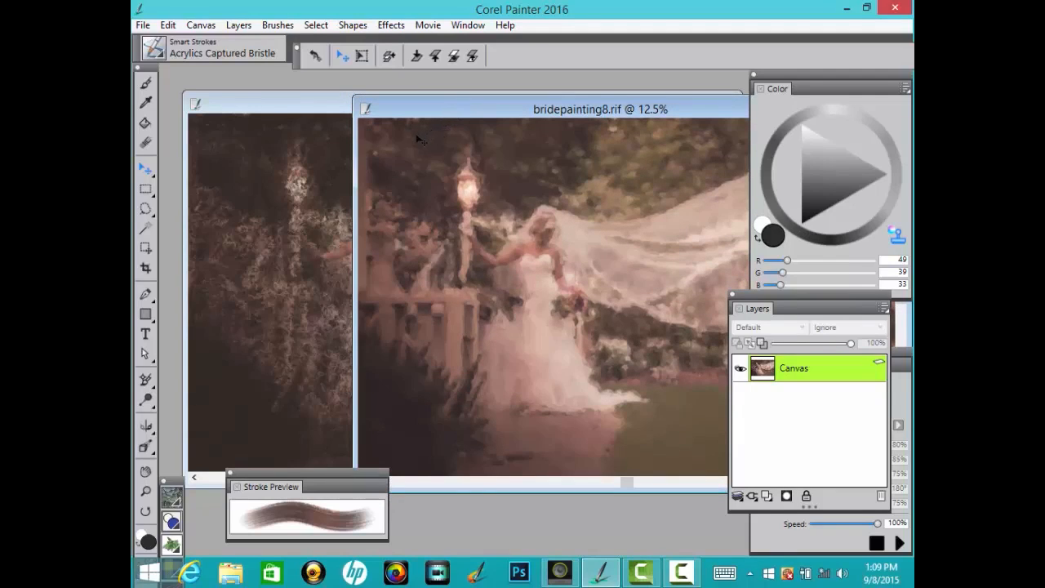
Step: Select the entire bridepainting8 image and copy it as a new layer onto the alternate painting
left_click(317, 26)
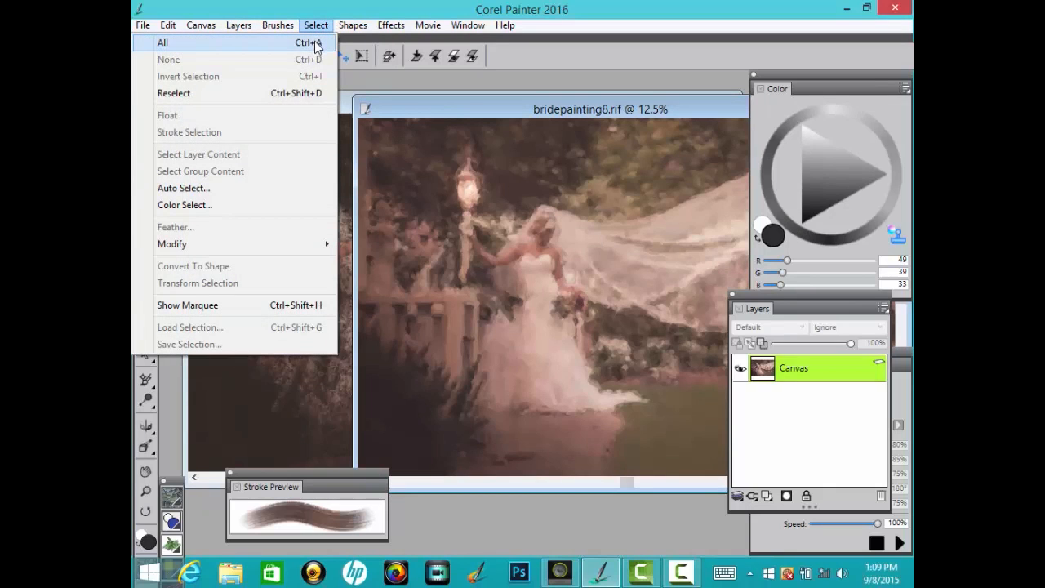
left_click(315, 43)
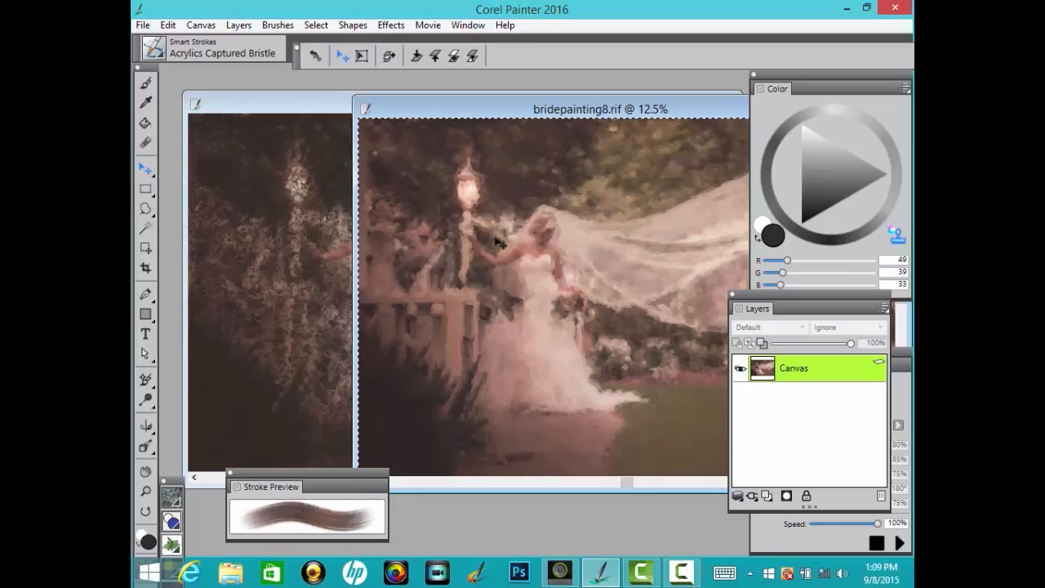
left_click(529, 268)
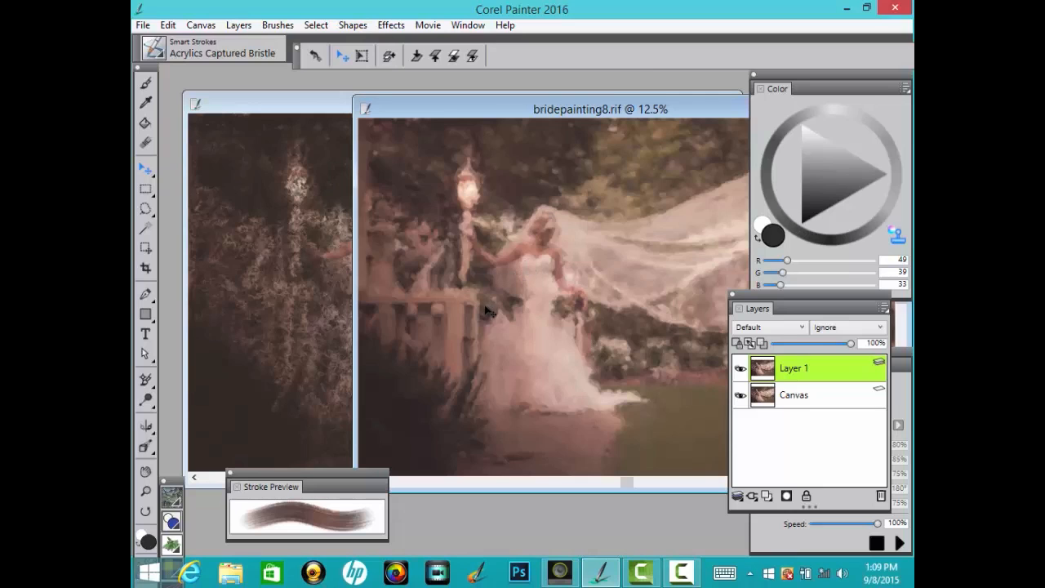
left_click_drag(482, 311, 296, 341)
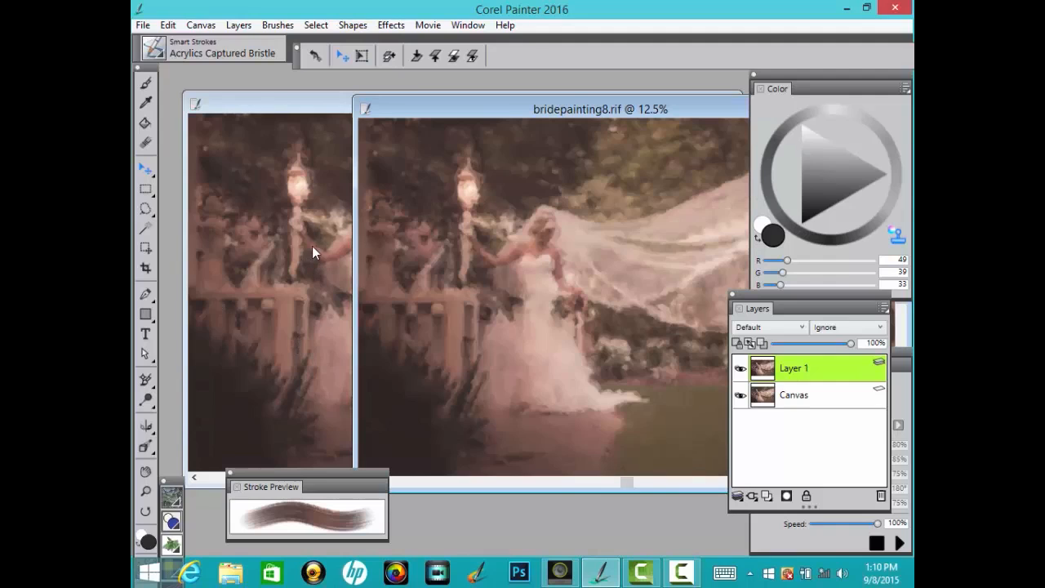
Step: Bring the alternate painting to the front and hide its Layer 1
left_click(326, 104)
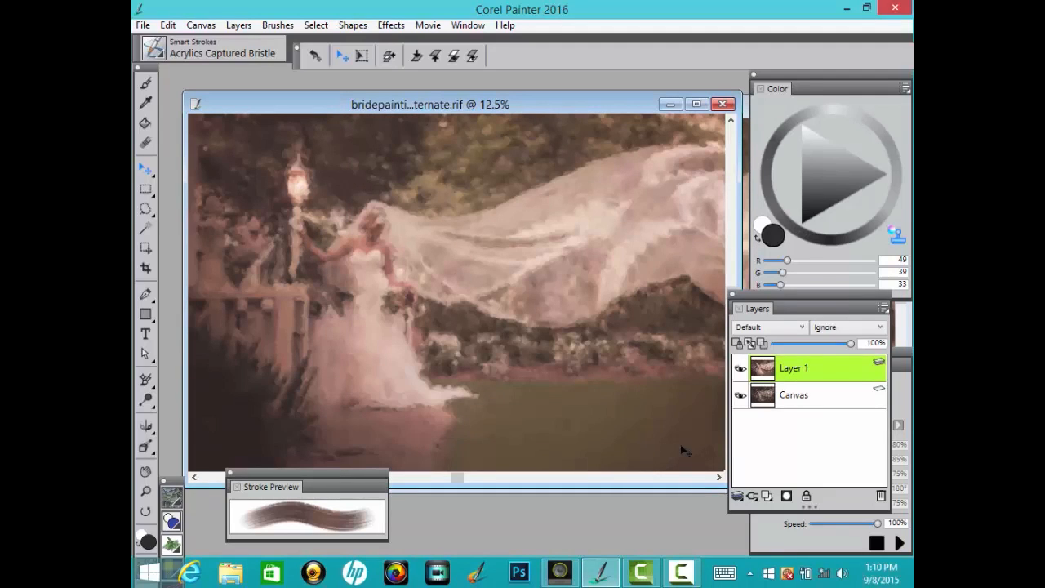
left_click(740, 368)
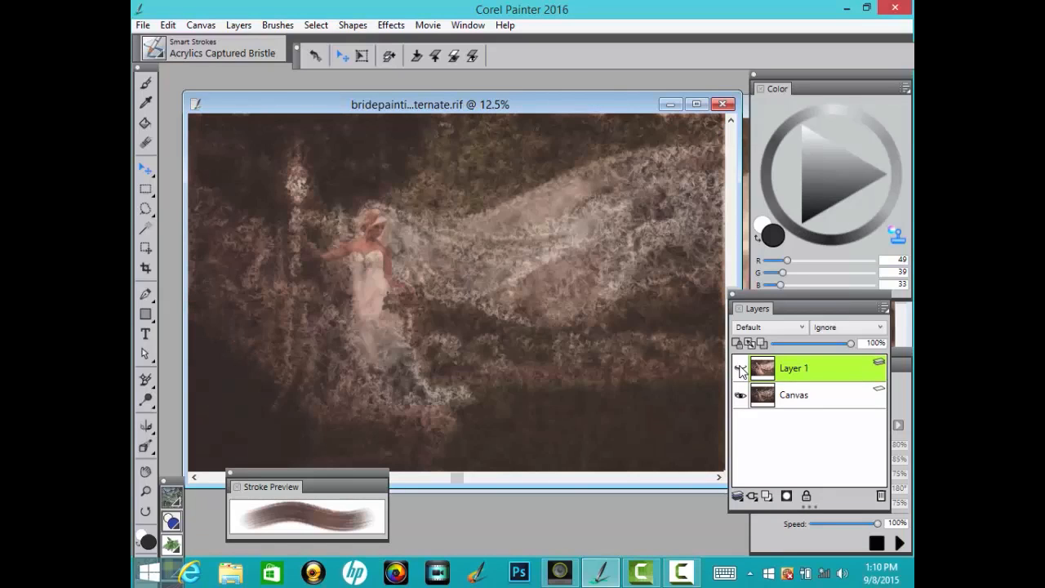
Step: Show Layer 1 of the alternate painting, set its composite method to Magic Combine and lower its opacity to about 52%
left_click(740, 369)
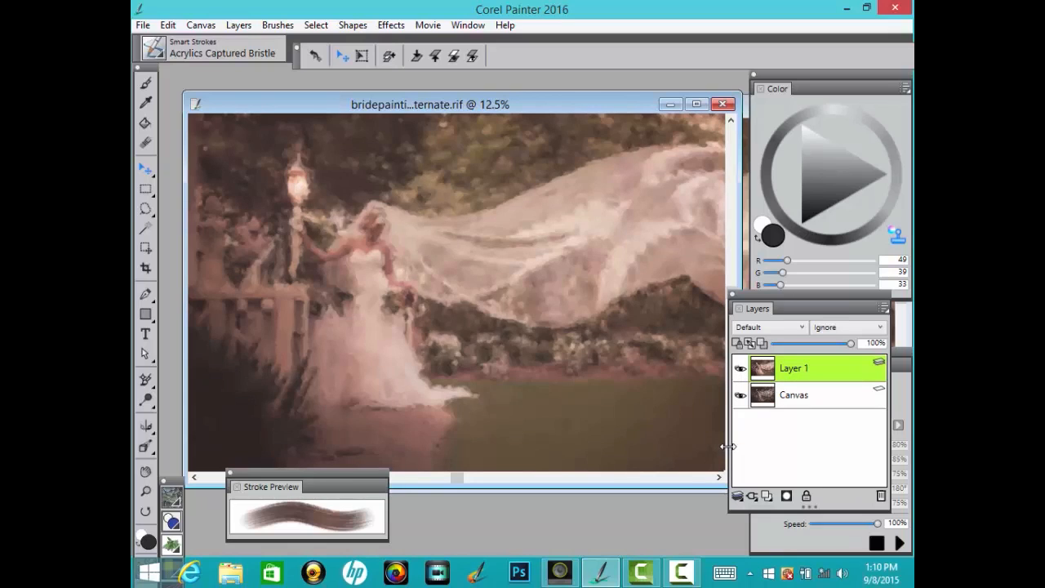
left_click(776, 329)
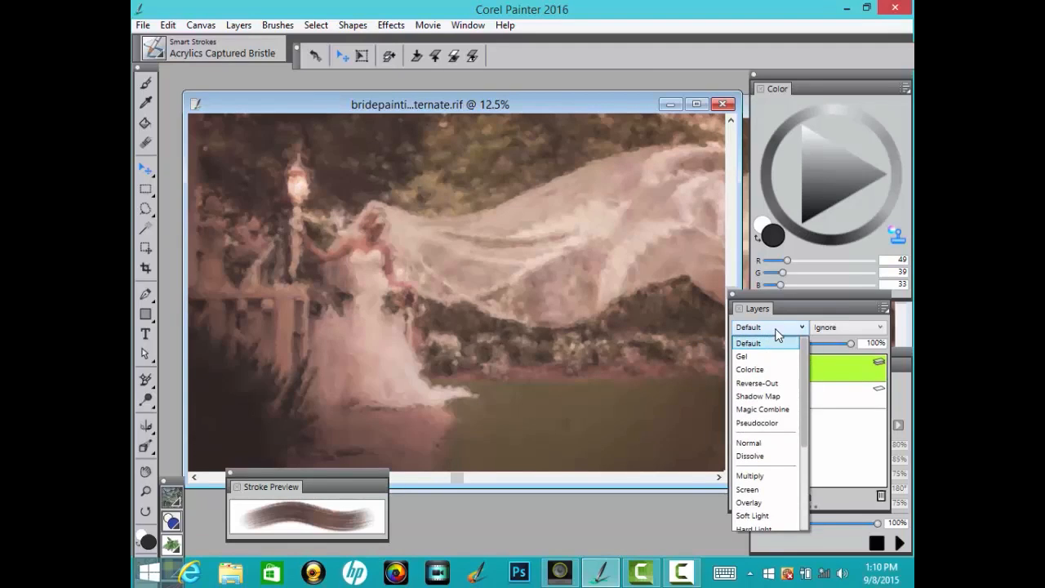
left_click(780, 410)
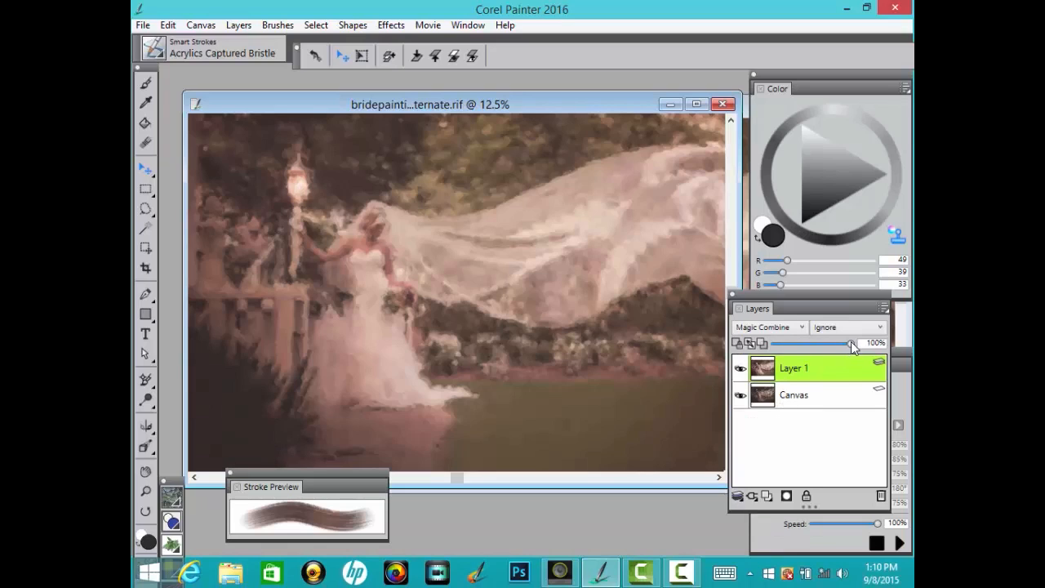
left_click_drag(850, 347, 813, 348)
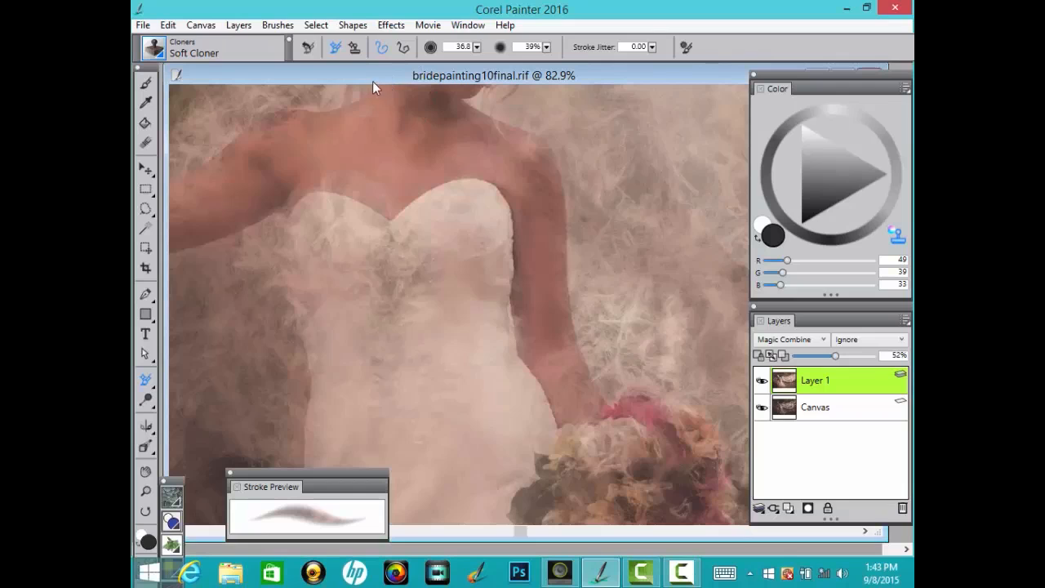
Step: Drop Layer 1 onto the canvas in bridepainting10final, and toggle the tracing paper on and off to compare with the clone source
left_click(240, 26)
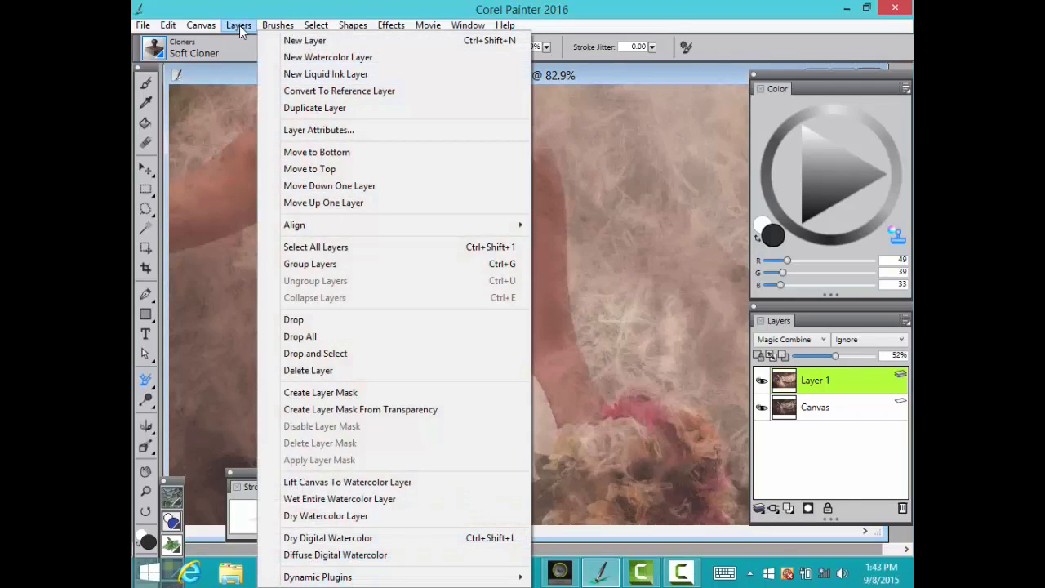
left_click(307, 319)
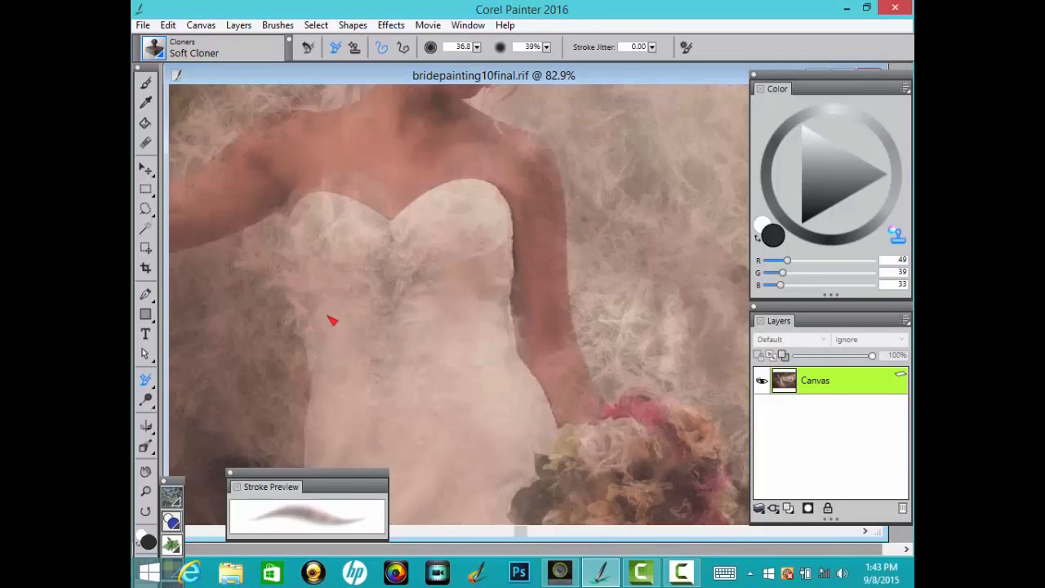
key("ctrl+t")
key("ctrl+t")
key("ctrl+t")
key("ctrl+t")
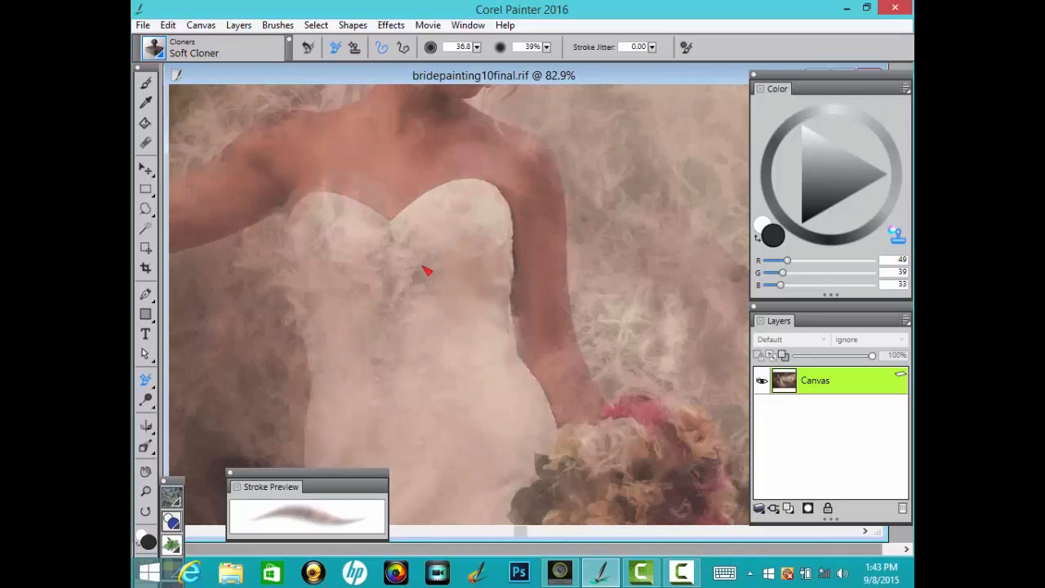